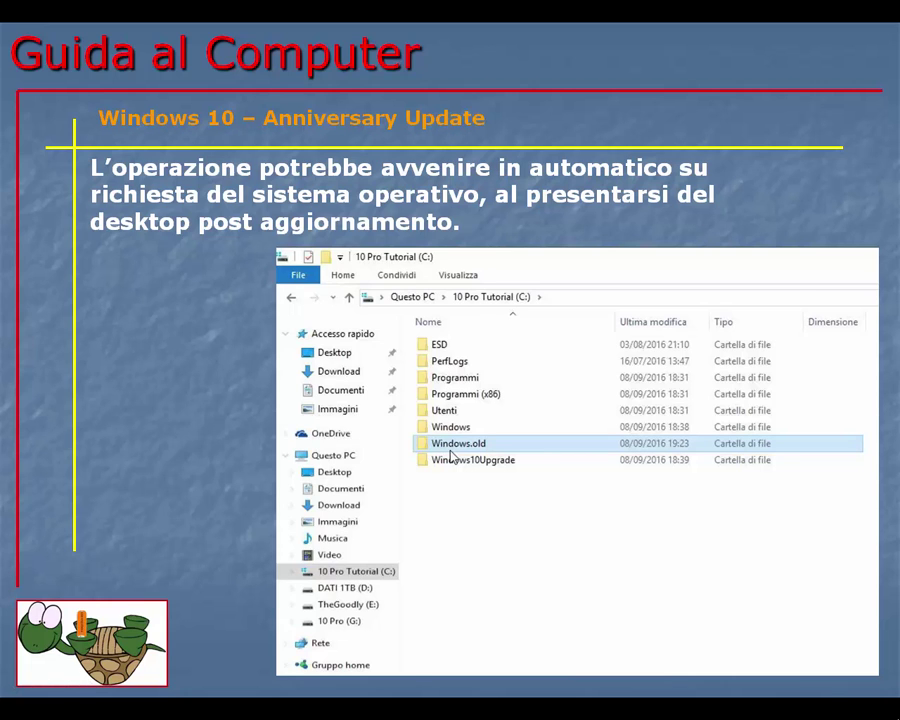
pyautogui.press('Right')
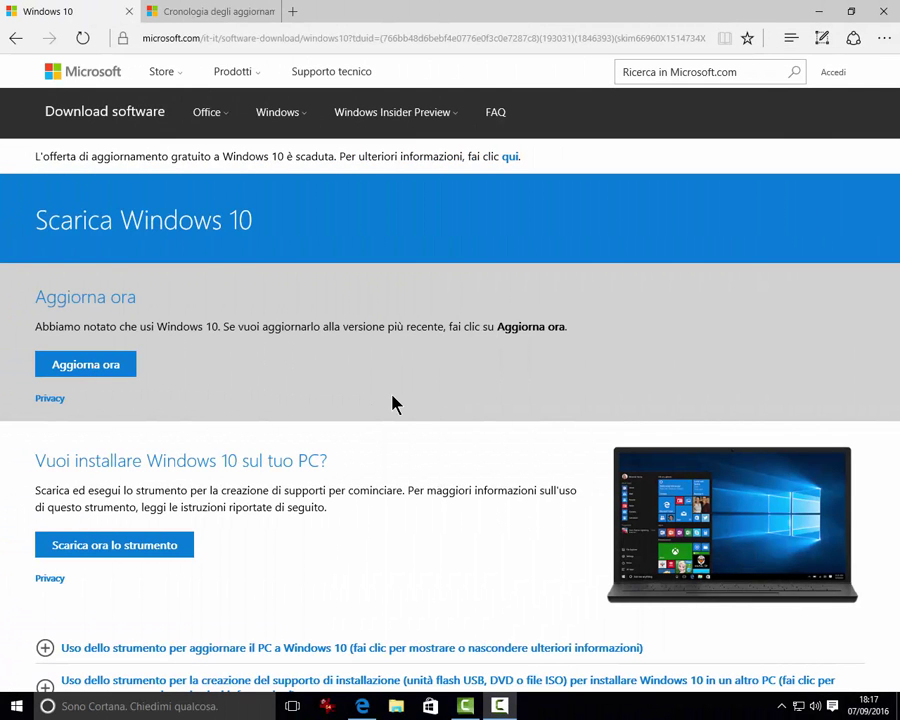
# Step: Examine the Windows 10 update history page and the download page, including the expanded instructions for upgrading and creating installation media
pyautogui.click(228, 10)
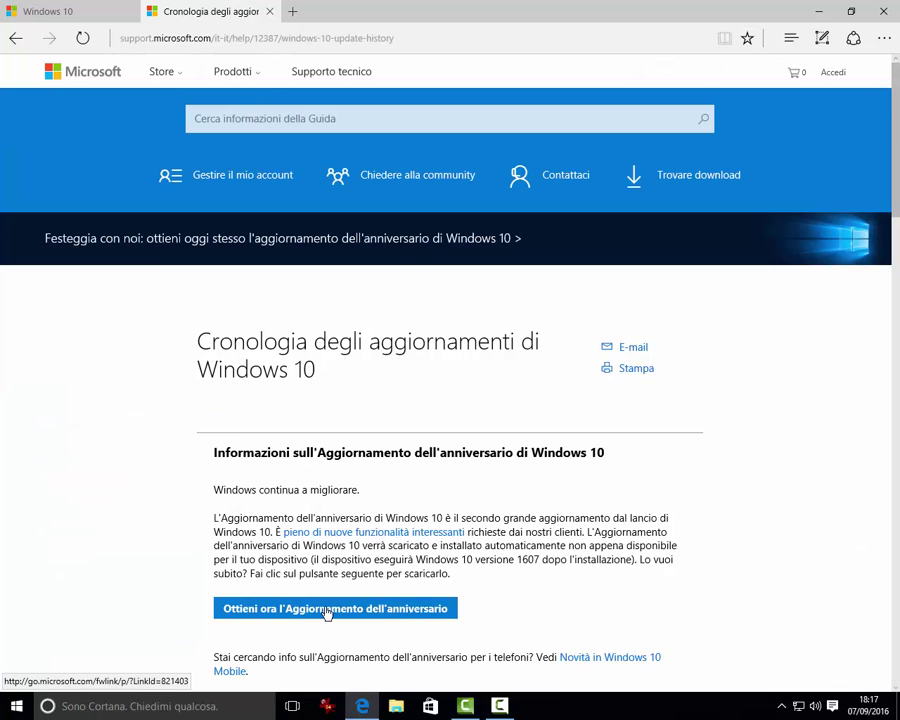
pyautogui.click(108, 10)
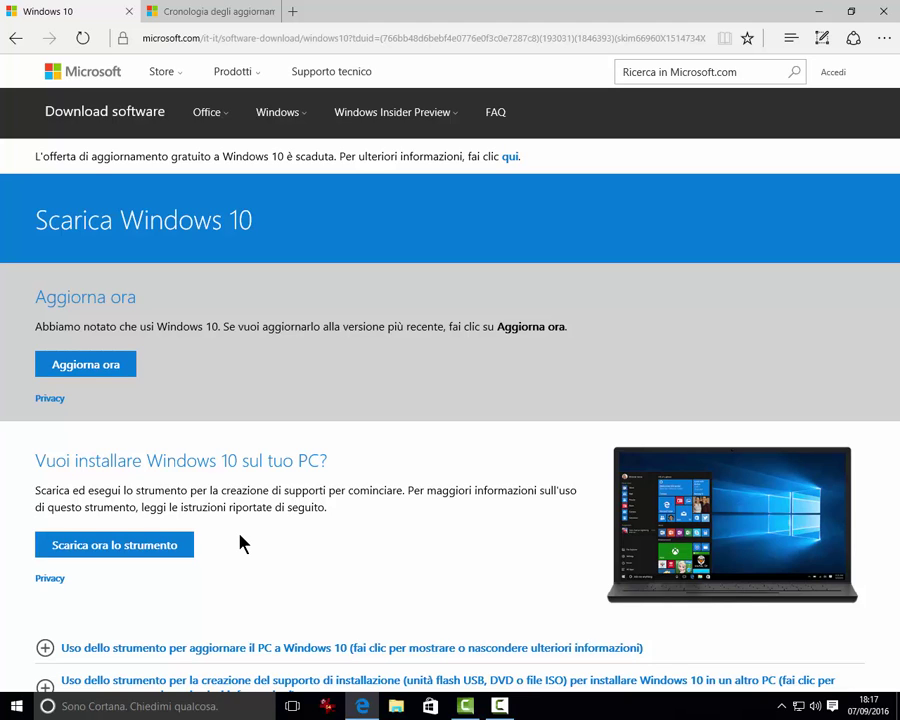
pyautogui.scroll(-2, 240, 543)
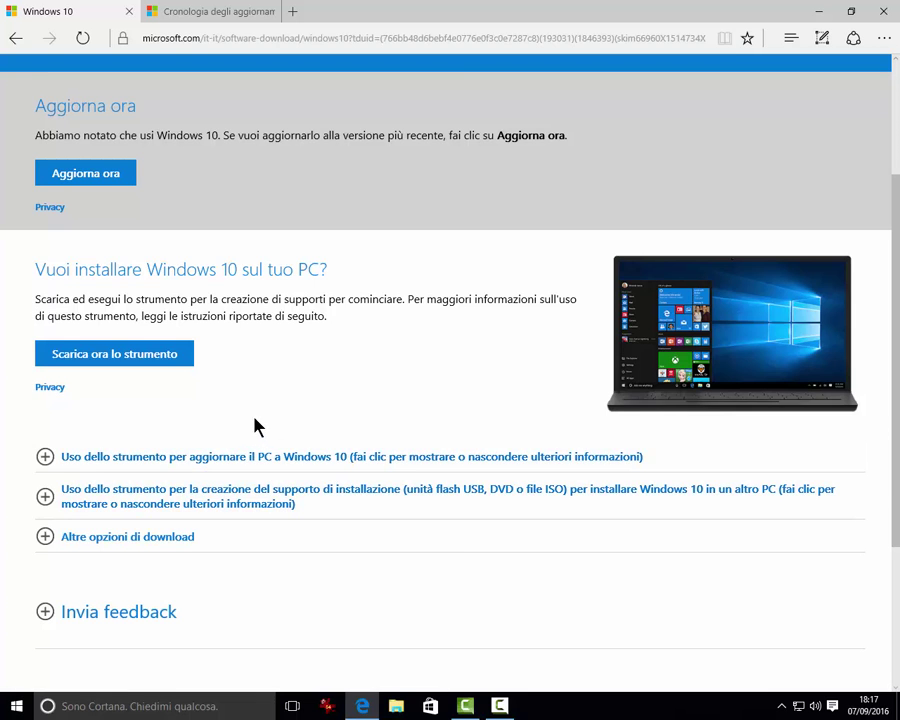
pyautogui.click(46, 499)
pyautogui.click(46, 500)
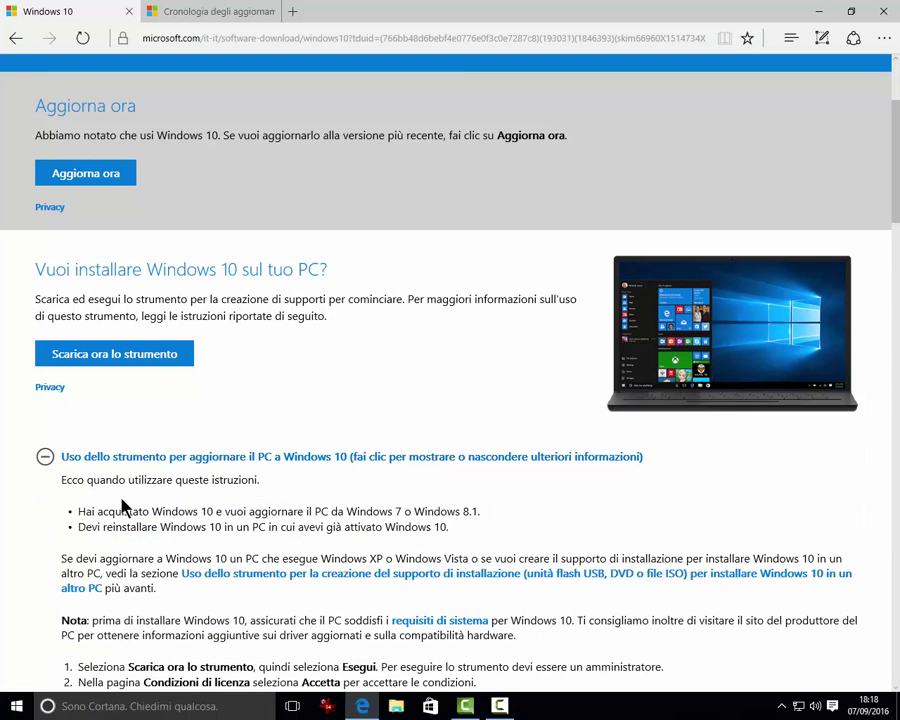
pyautogui.scroll(-2, 128, 505)
pyautogui.scroll(-10, 128, 508)
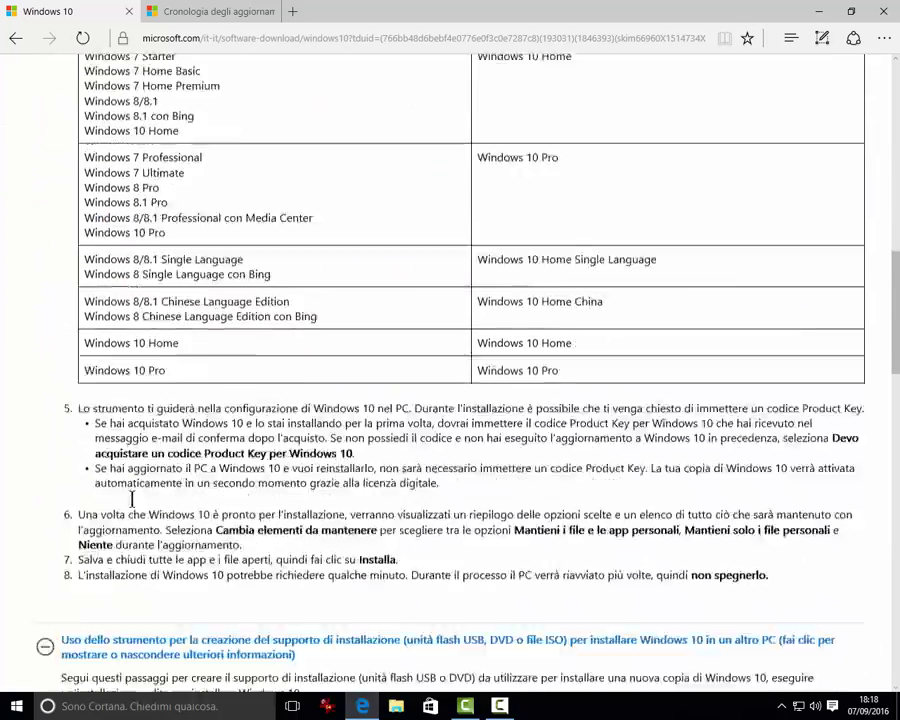
pyautogui.scroll(-2, 130, 500)
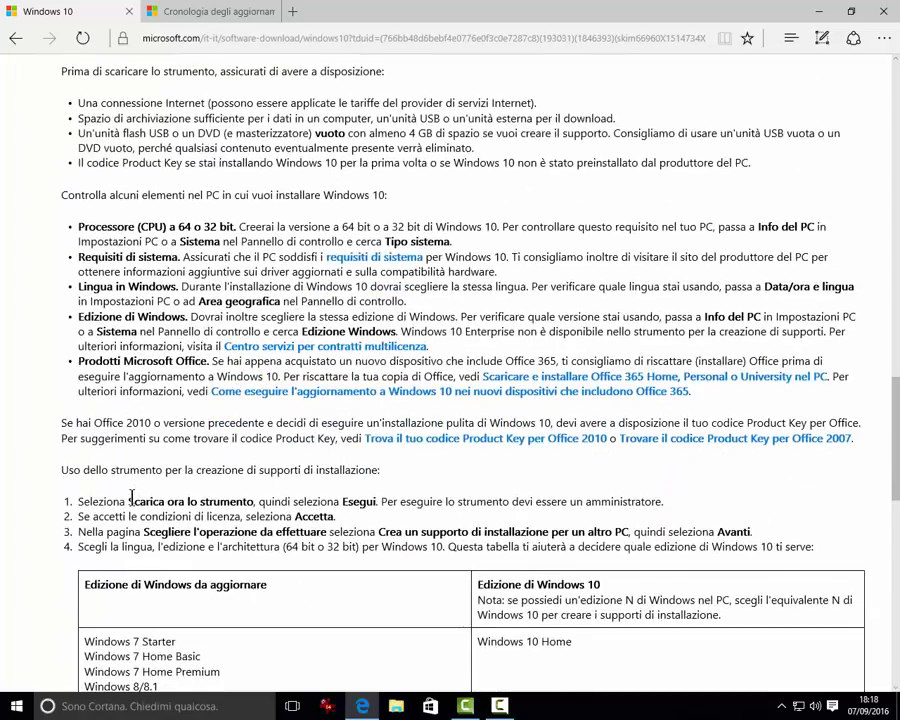
pyautogui.scroll(-7, 131, 497)
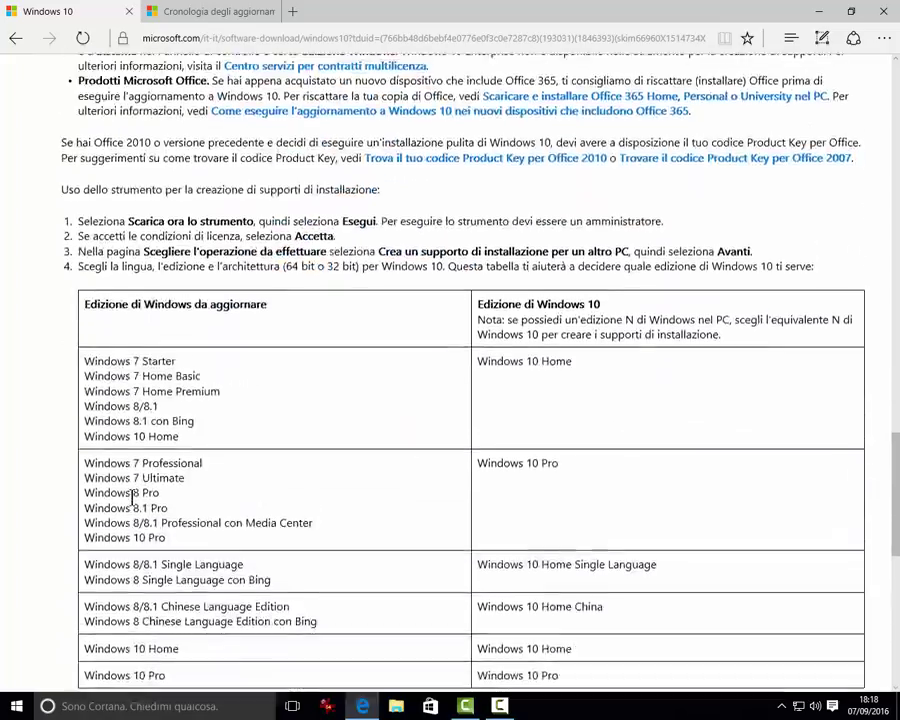
pyautogui.scroll(13, 131, 497)
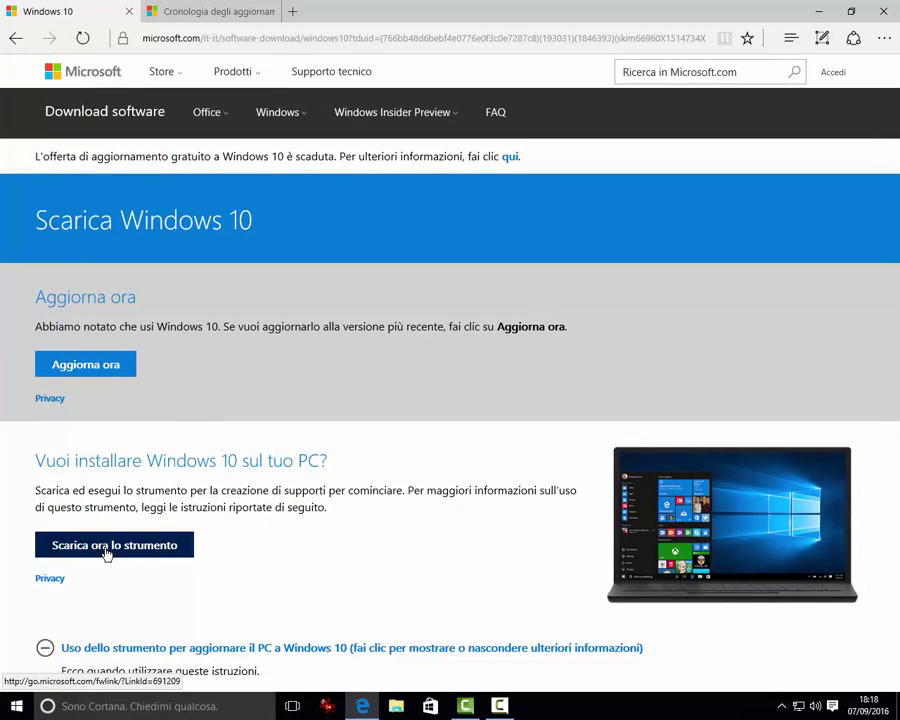
# Step: Download the media creation tool and the Windows 10 Anniversary Update assistant from the two Microsoft pages
pyautogui.click(107, 552)
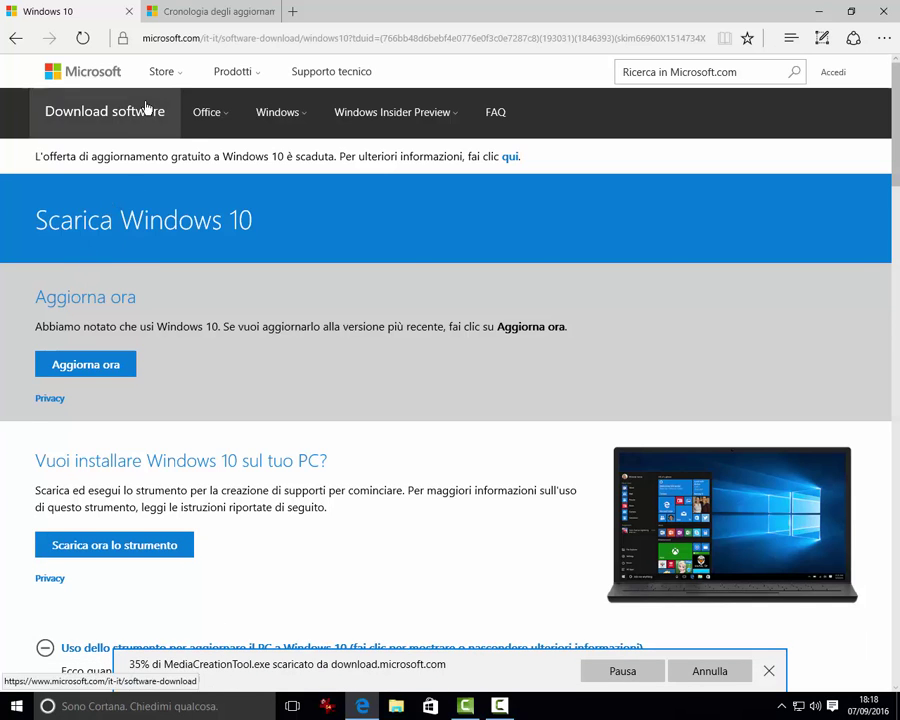
pyautogui.click(207, 12)
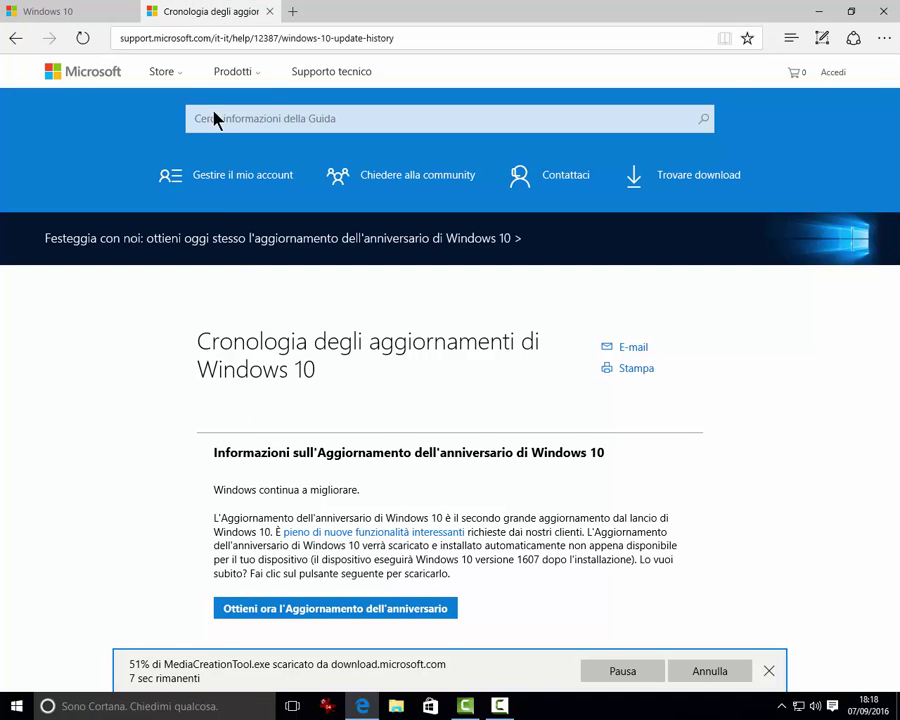
pyautogui.click(289, 609)
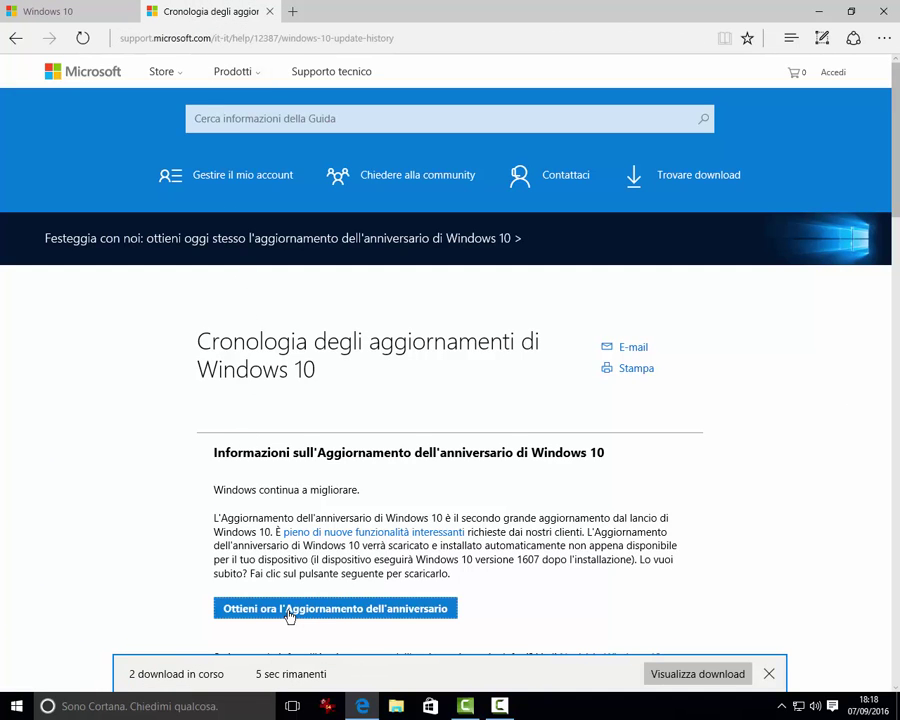
pyautogui.click(24, 14)
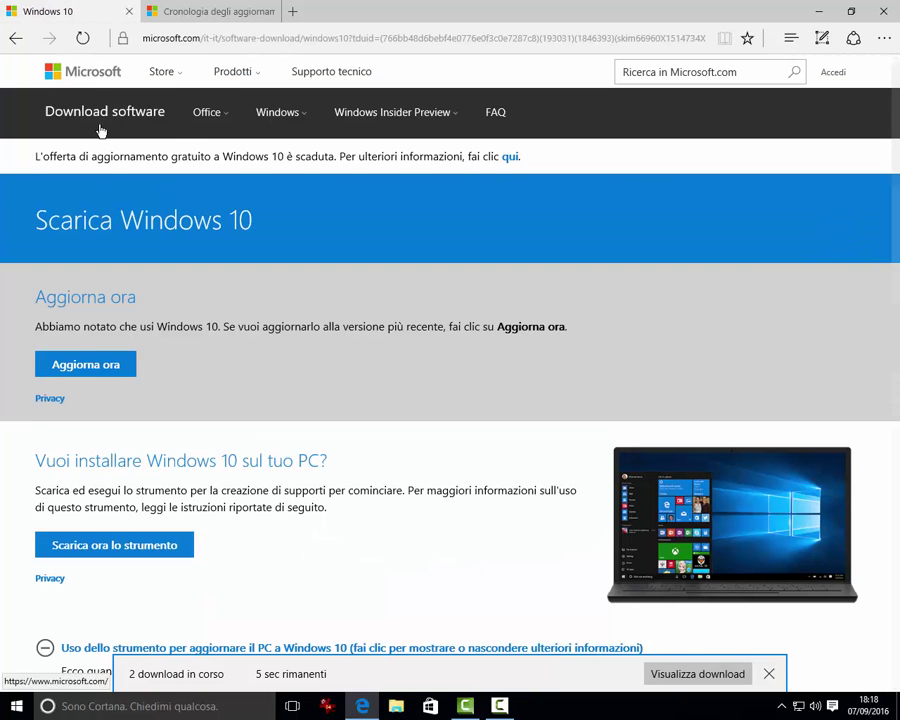
pyautogui.click(82, 368)
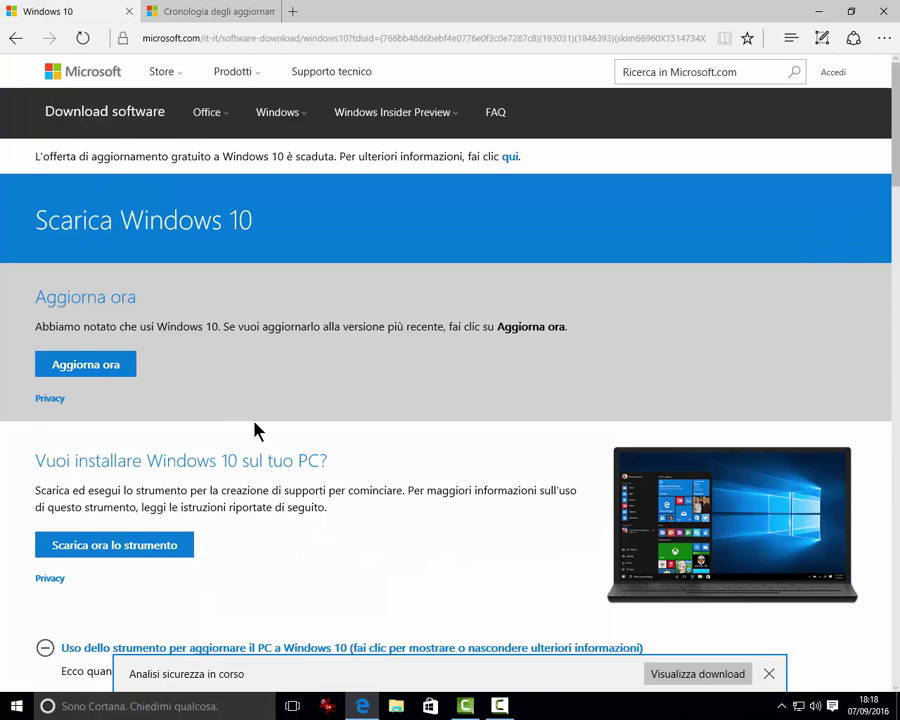
# Step: Run Windows10Upgrade28084.exe from the Download folder, then close the folder and minimize the browser
pyautogui.click(688, 679)
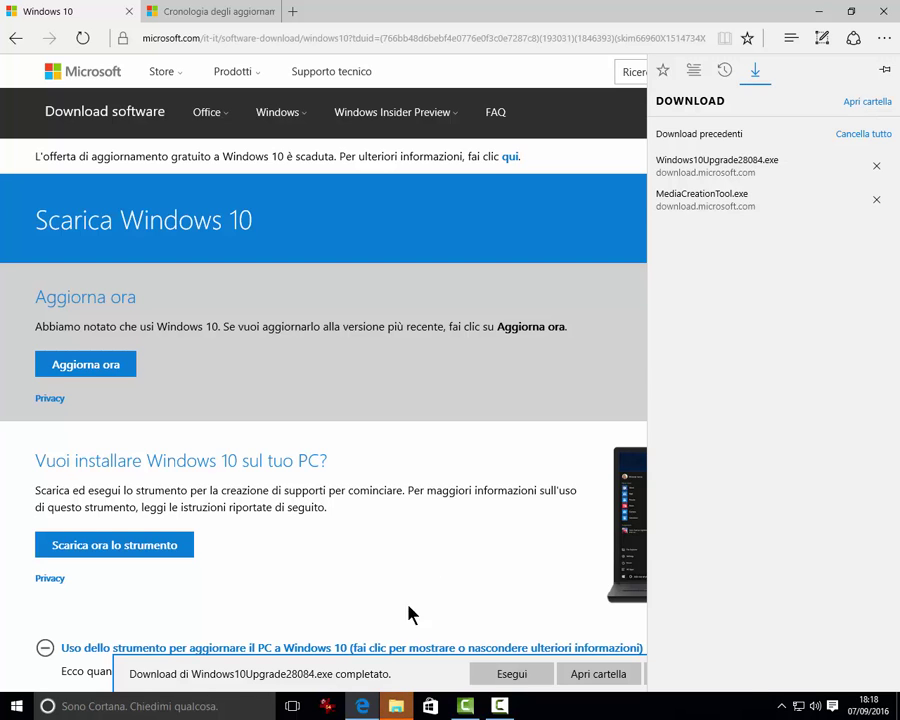
pyautogui.click(396, 712)
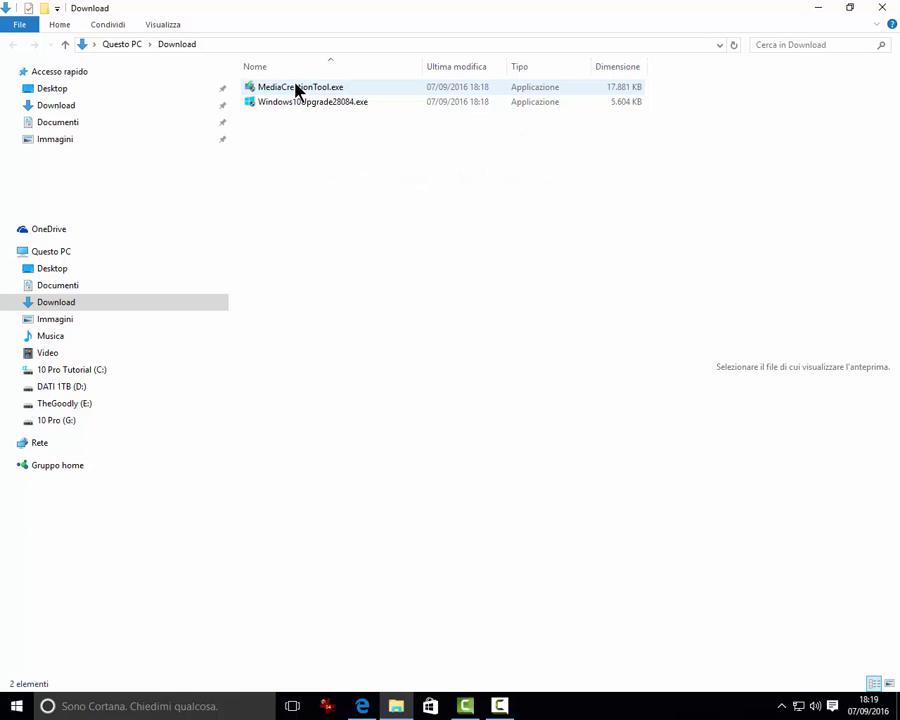
pyautogui.moveTo(301, 91)
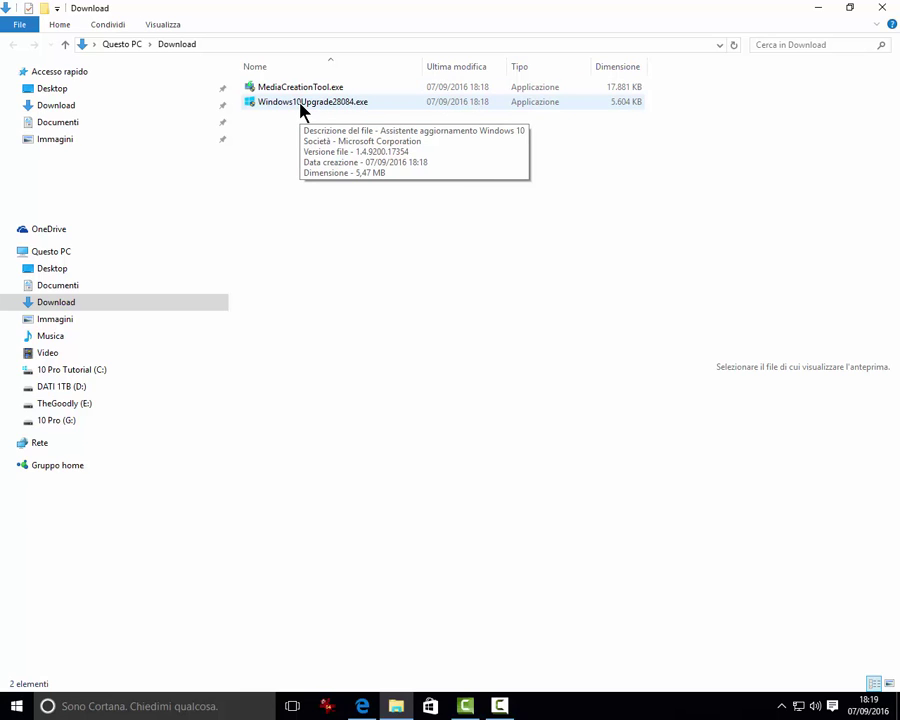
pyautogui.click(302, 103)
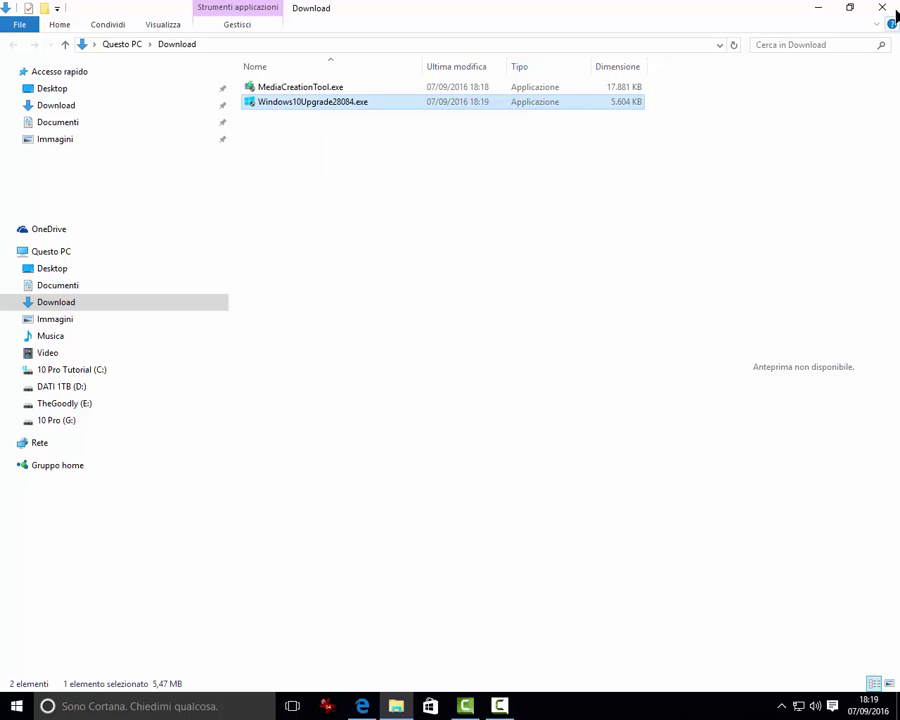
pyautogui.click(884, 8)
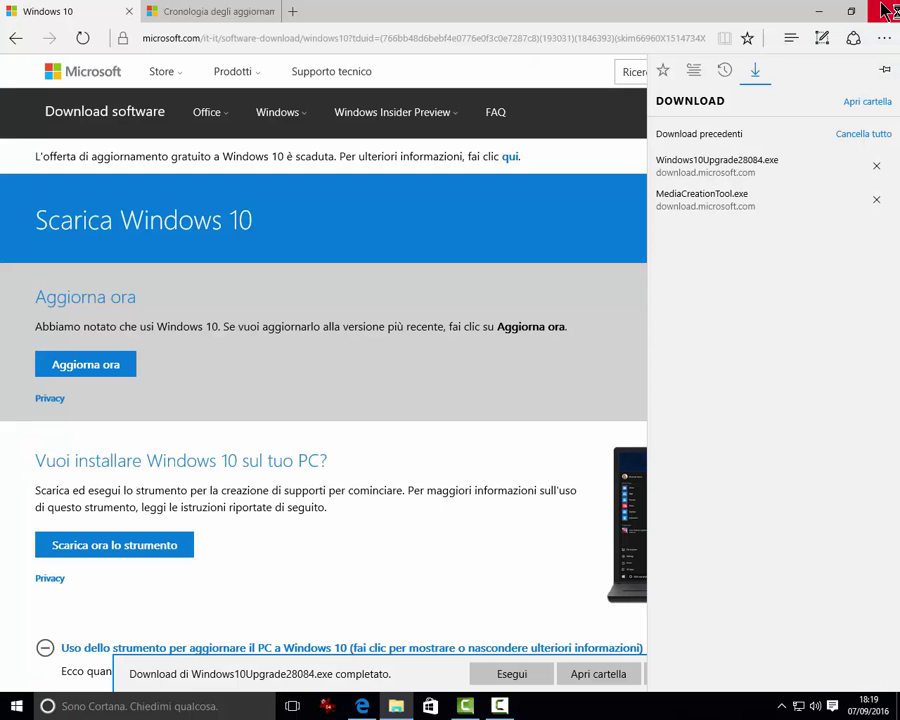
pyautogui.click(820, 11)
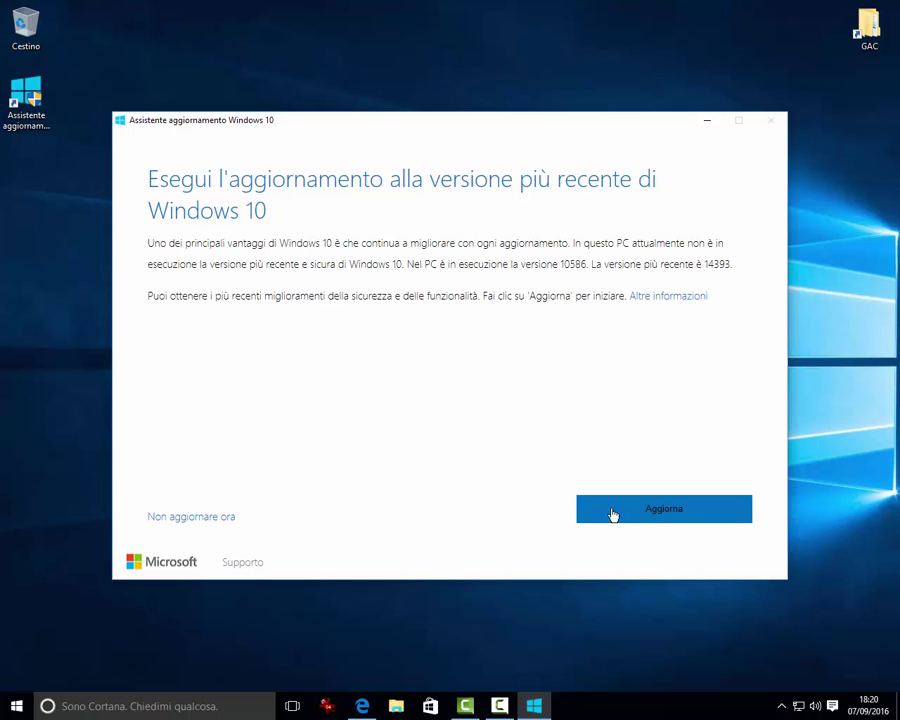
# Step: Check Windows Update in the system's update and security settings, then close the settings
pyautogui.click(16, 712)
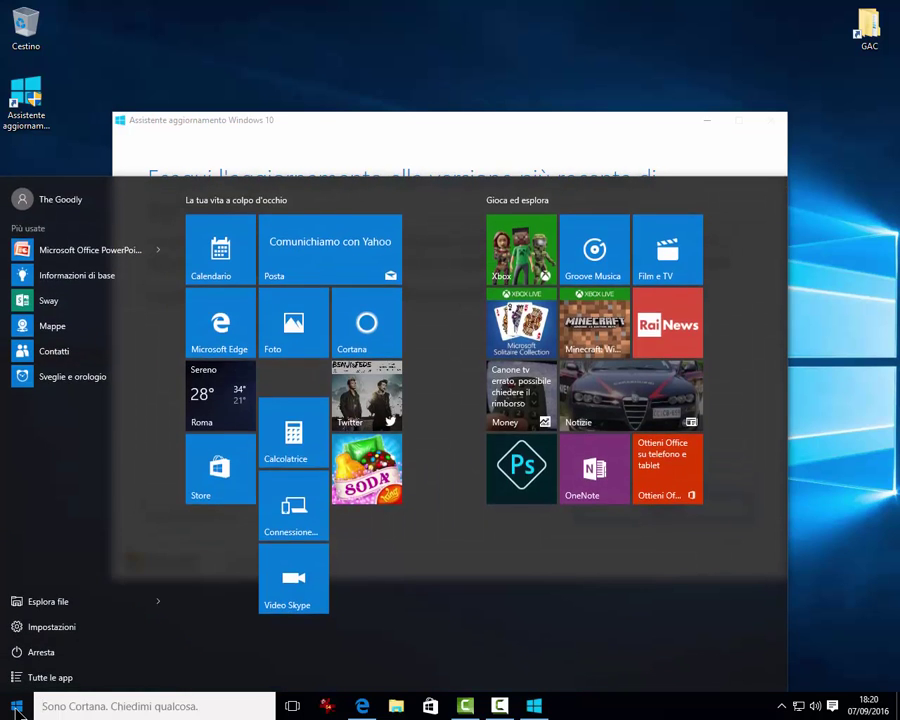
pyautogui.click(40, 634)
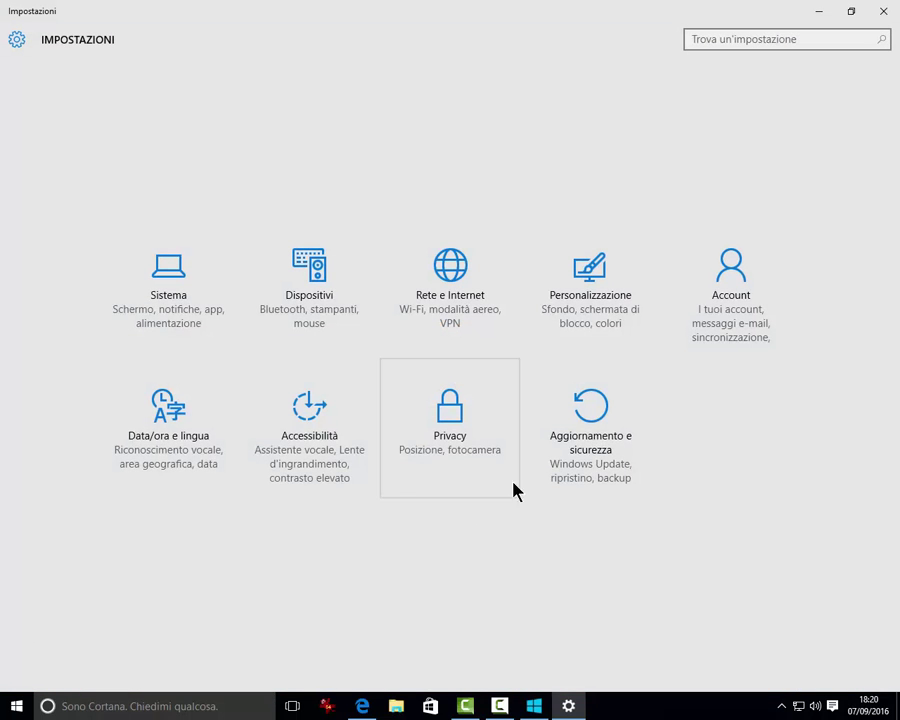
pyautogui.click(593, 431)
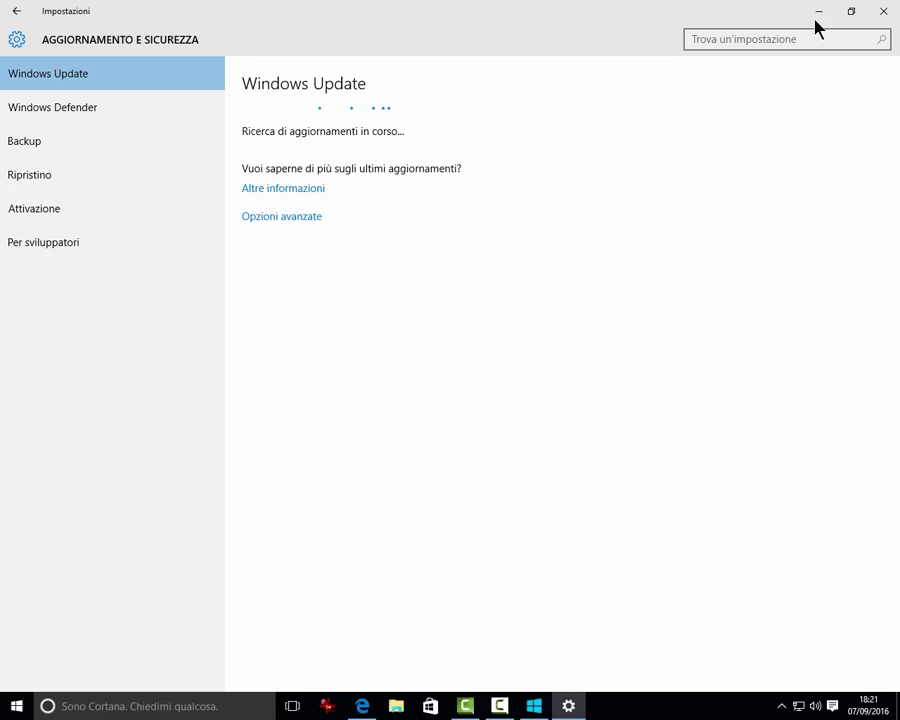
pyautogui.click(883, 11)
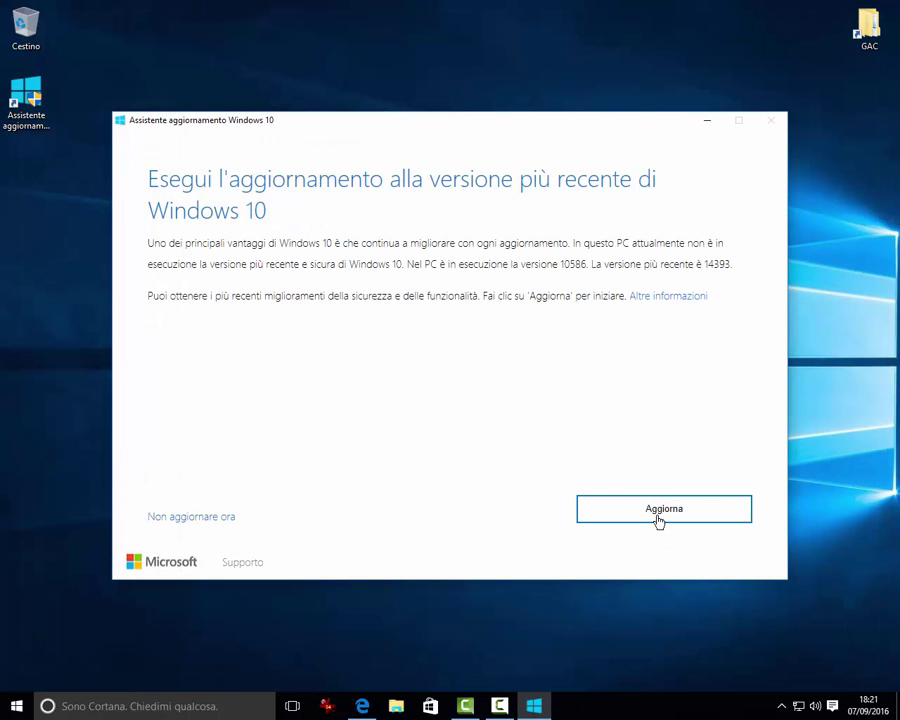
# Step: Start the upgrade to the latest Windows 10 version in the update assistant
pyautogui.click(657, 518)
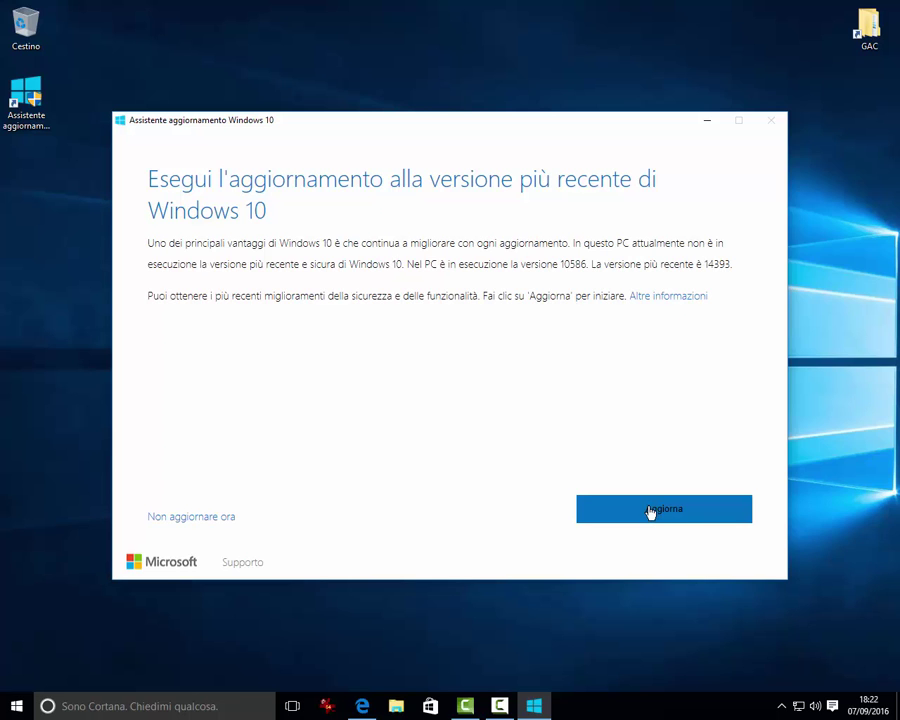
pyautogui.click(651, 511)
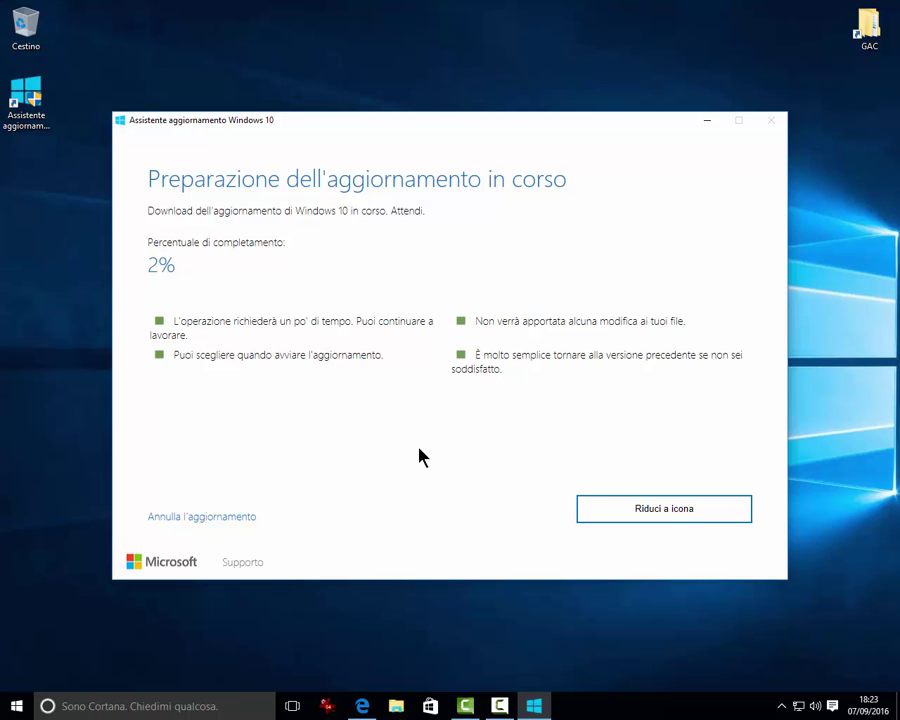
# Step: Minimize the update assistant while it downloads and restore its window from the hidden notification icons, twice
pyautogui.click(661, 519)
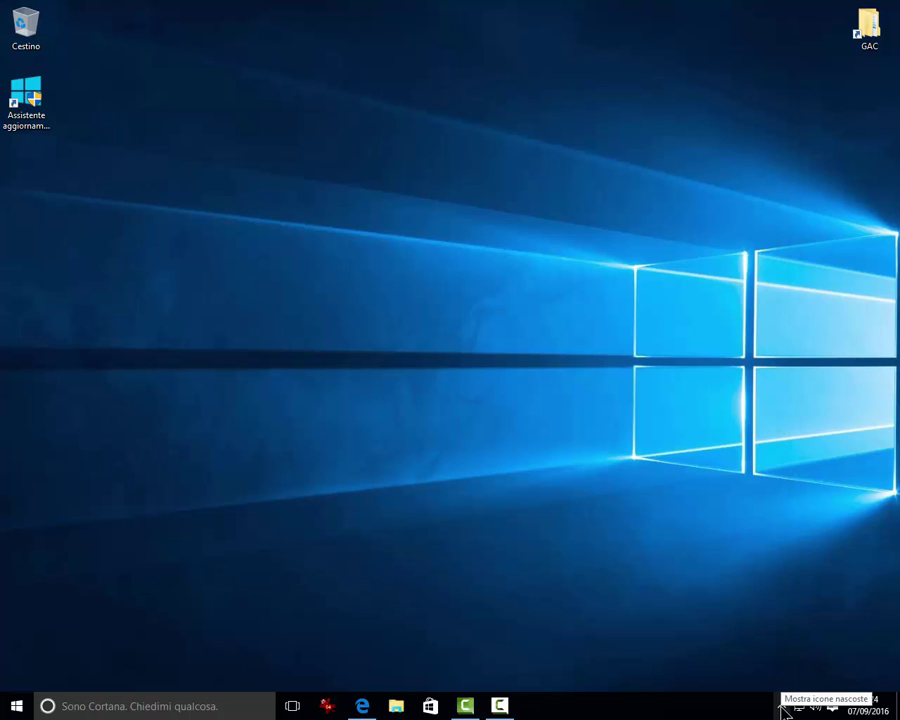
pyautogui.click(782, 706)
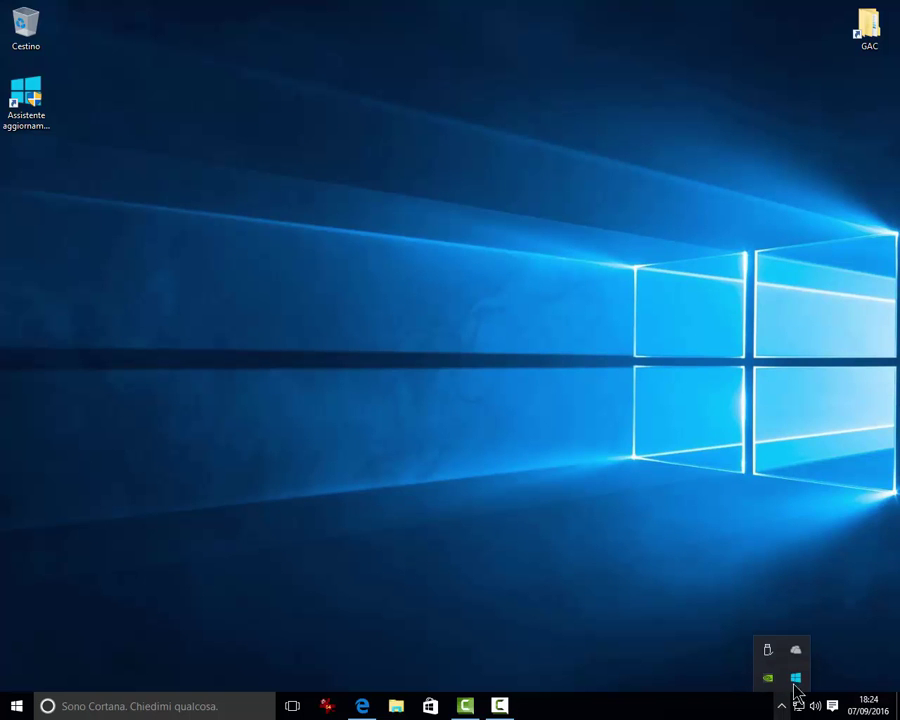
pyautogui.click(796, 678)
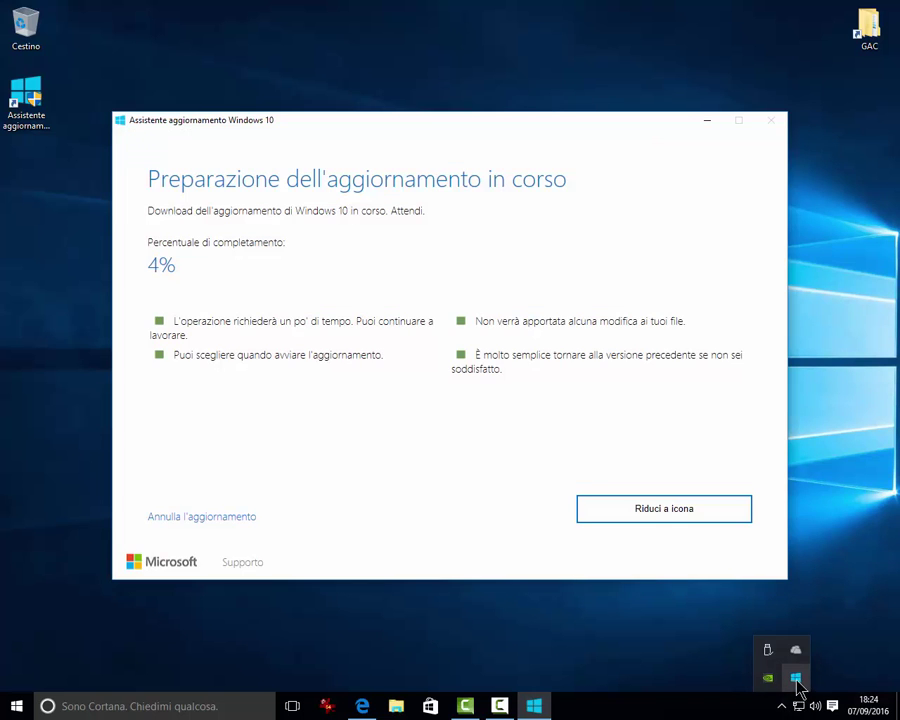
pyautogui.click(560, 529)
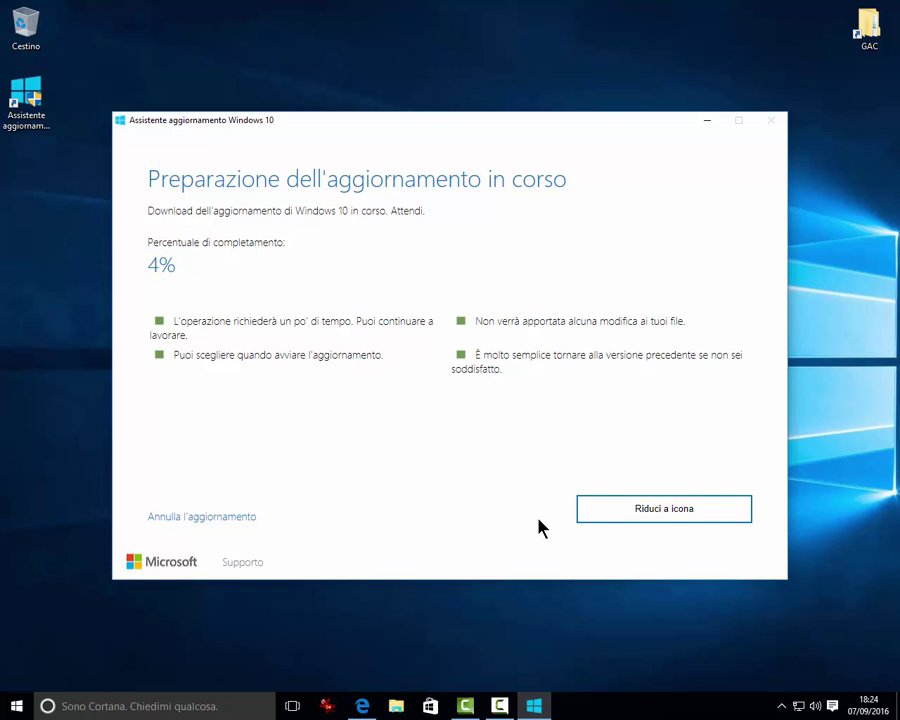
pyautogui.click(628, 521)
pyautogui.click(782, 706)
pyautogui.click(795, 680)
# Step: Cancel the running Windows 10 update and confirm the cancellation
pyautogui.click(227, 518)
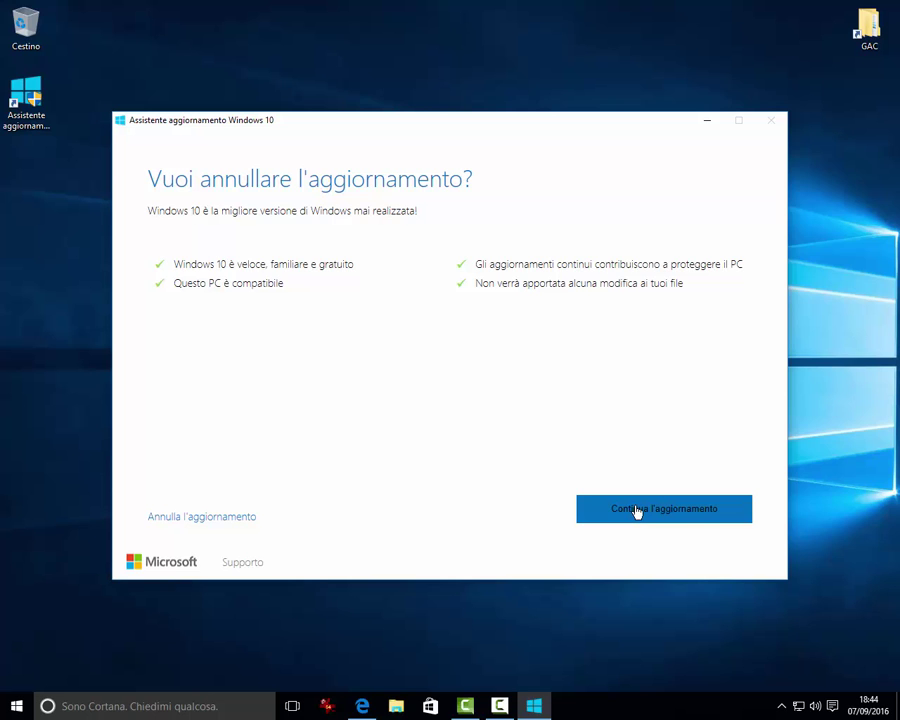
pyautogui.click(204, 518)
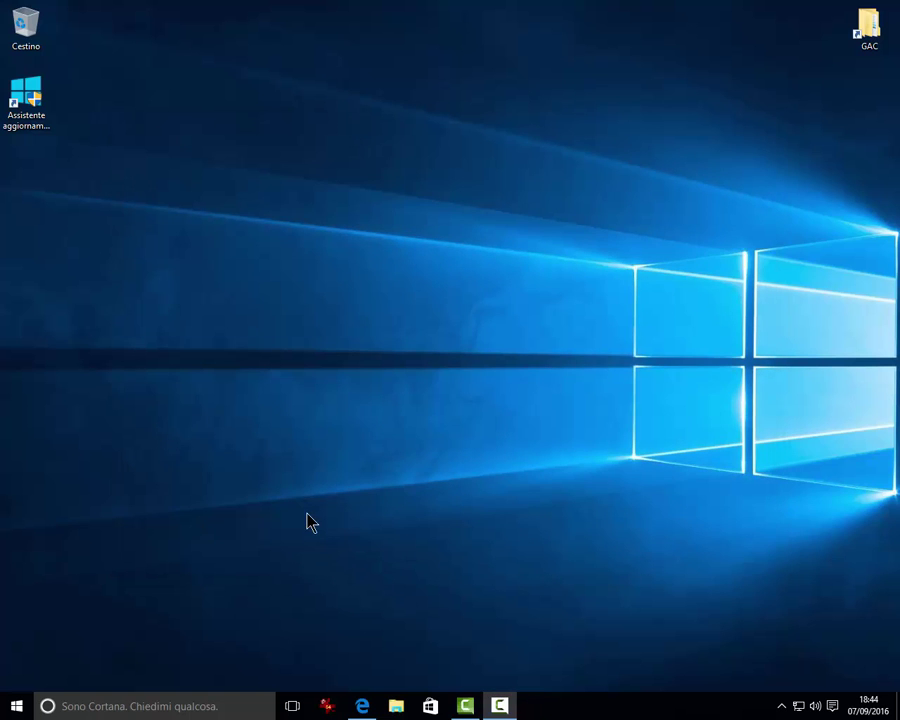
# Step: Reopen the update assistant from the desktop, start the upgrade and proceed from the compatibility check to the download
pyautogui.doubleClick(27, 104)
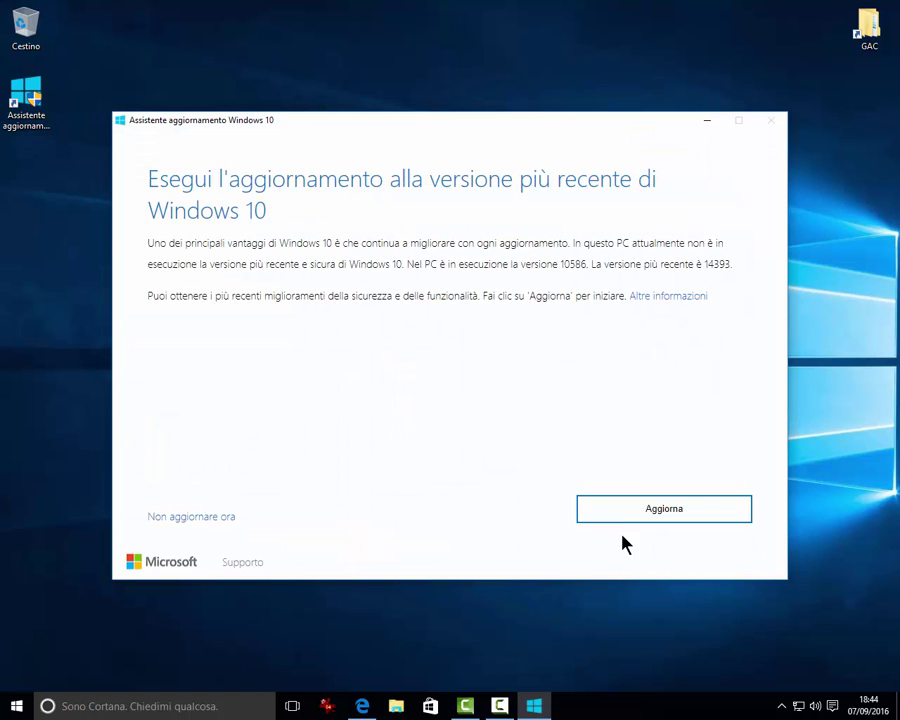
pyautogui.click(613, 522)
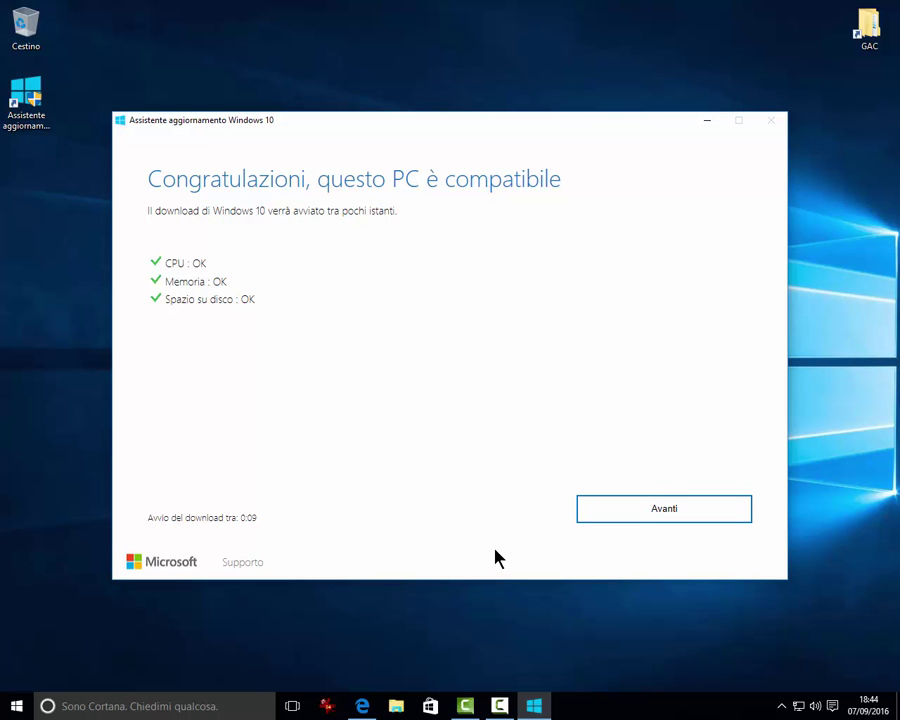
pyautogui.click(633, 518)
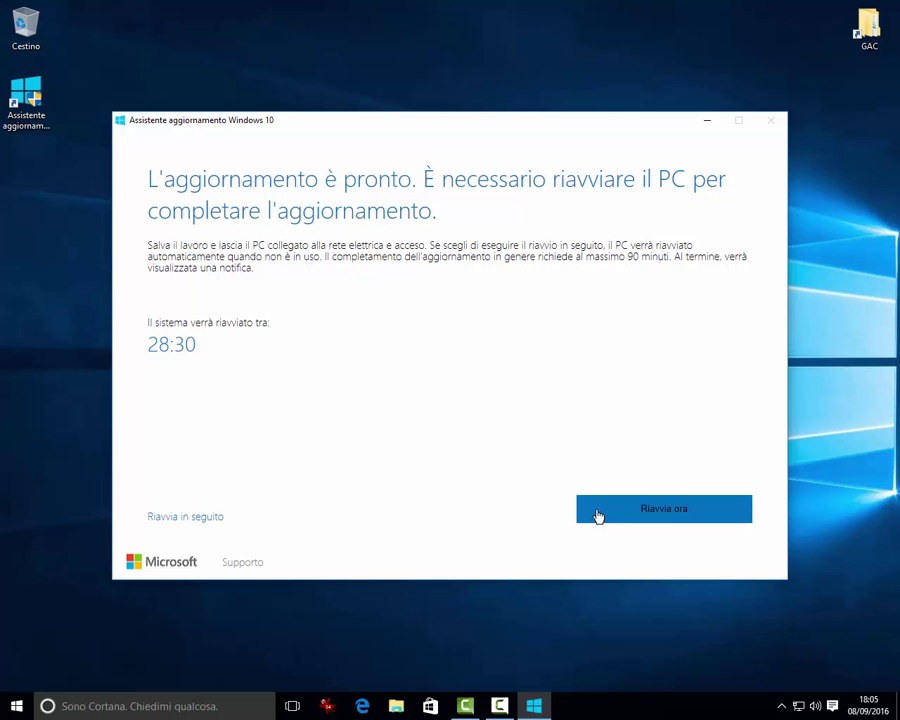
# Step: Postpone the restart in the update assistant, then exit the assistant once the upgrade has completed
pyautogui.click(212, 516)
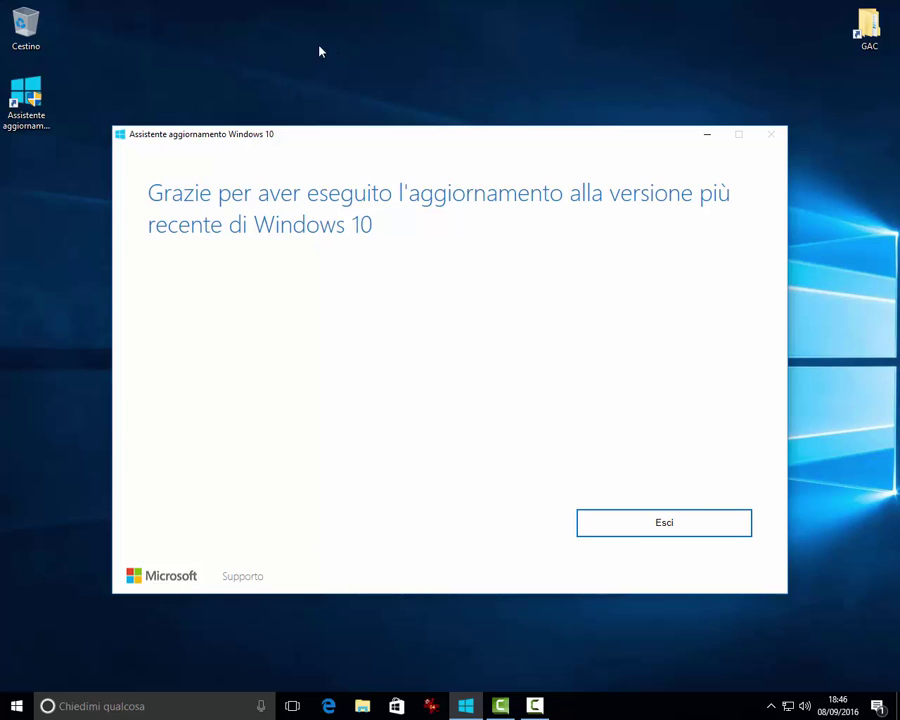
pyautogui.click(652, 526)
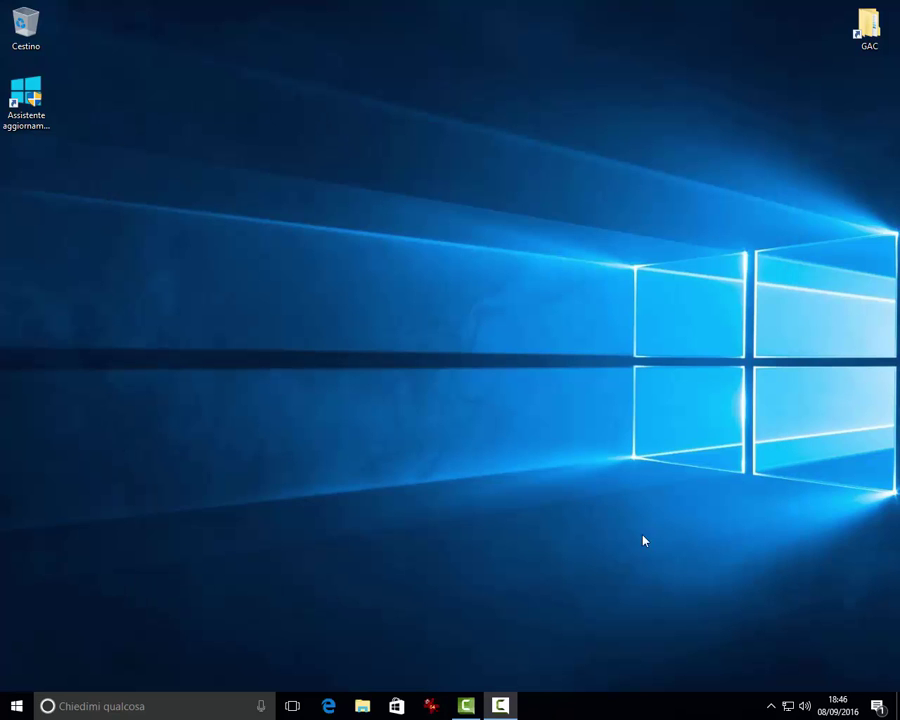
# Step: Open the installed-updates notification and go from the update history to the recovery options
pyautogui.click(877, 709)
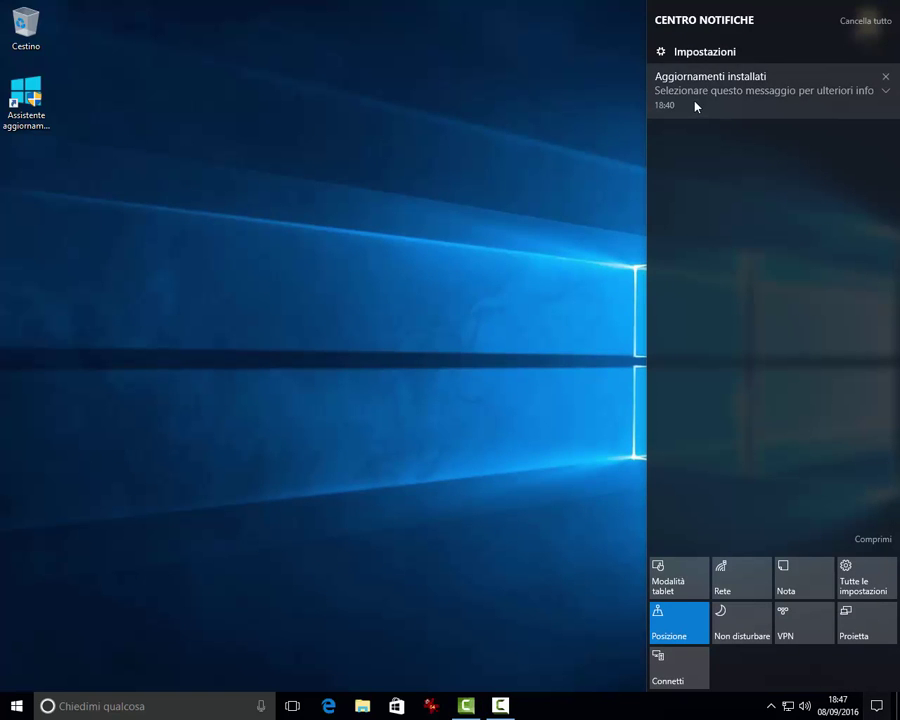
pyautogui.click(747, 104)
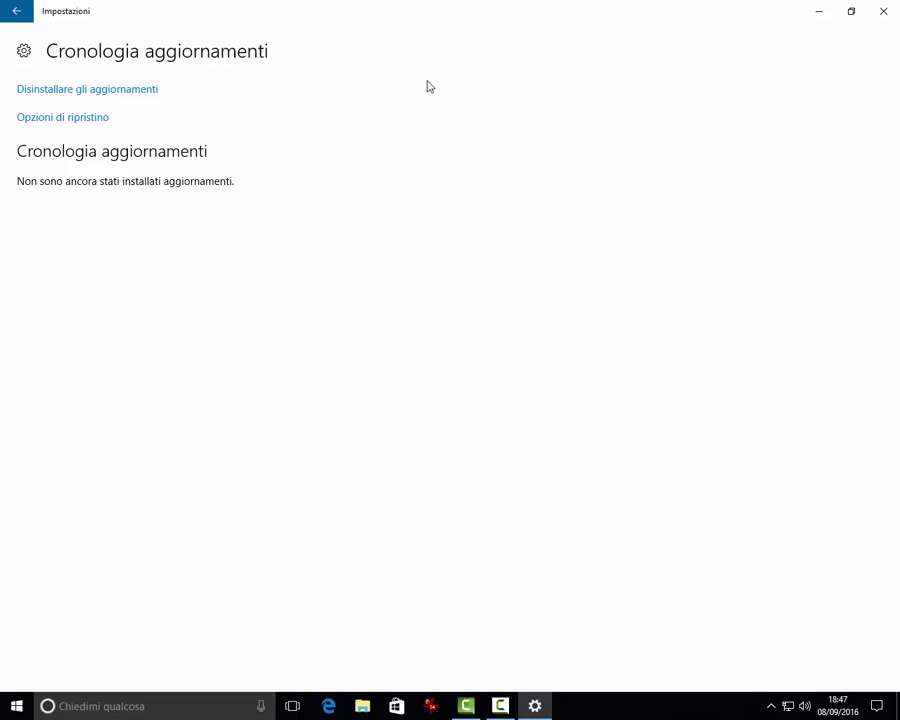
pyautogui.click(63, 119)
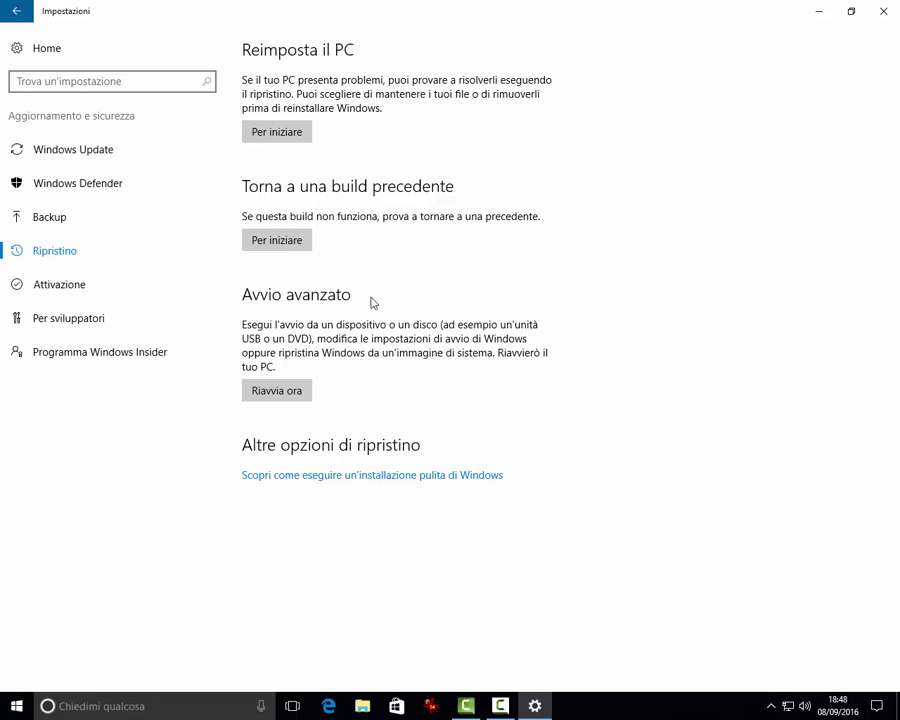
# Step: Check the size of the Windows.old folder on drive C: in its properties, then close them without changes
pyautogui.click(363, 706)
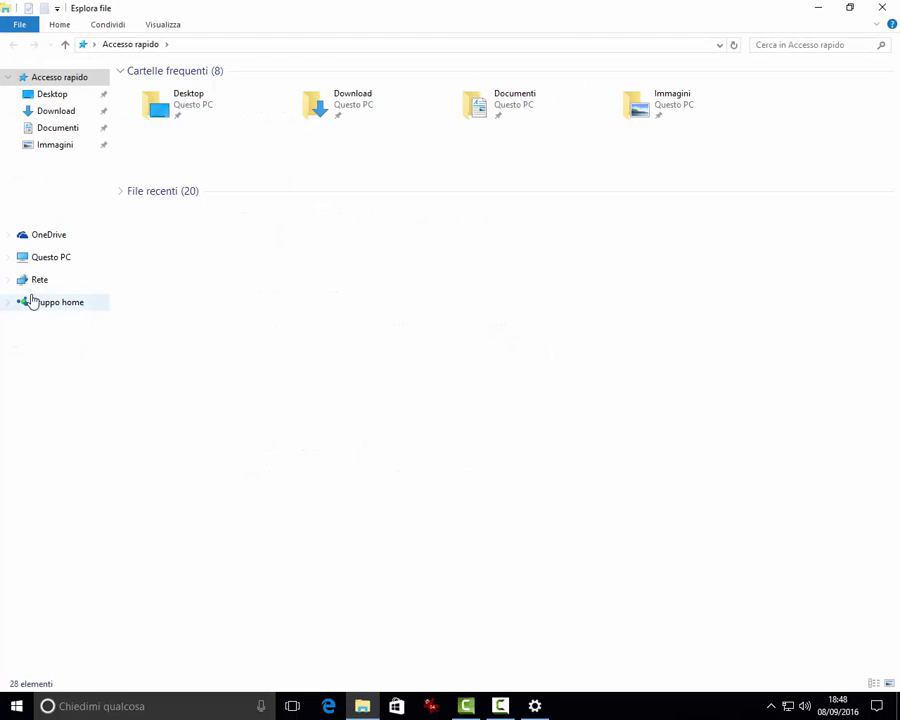
pyautogui.click(6, 258)
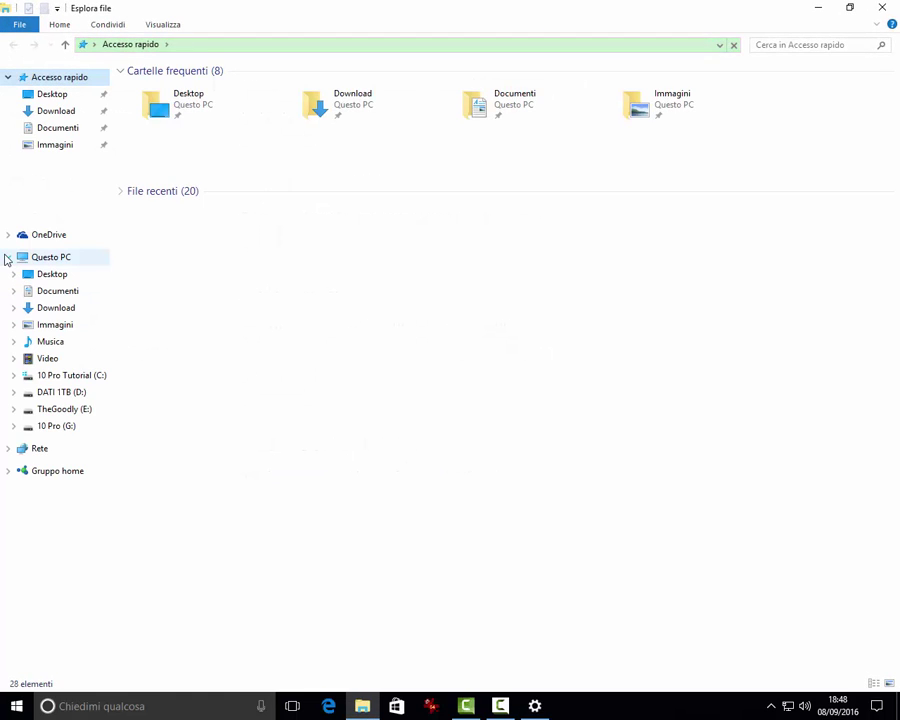
pyautogui.click(78, 378)
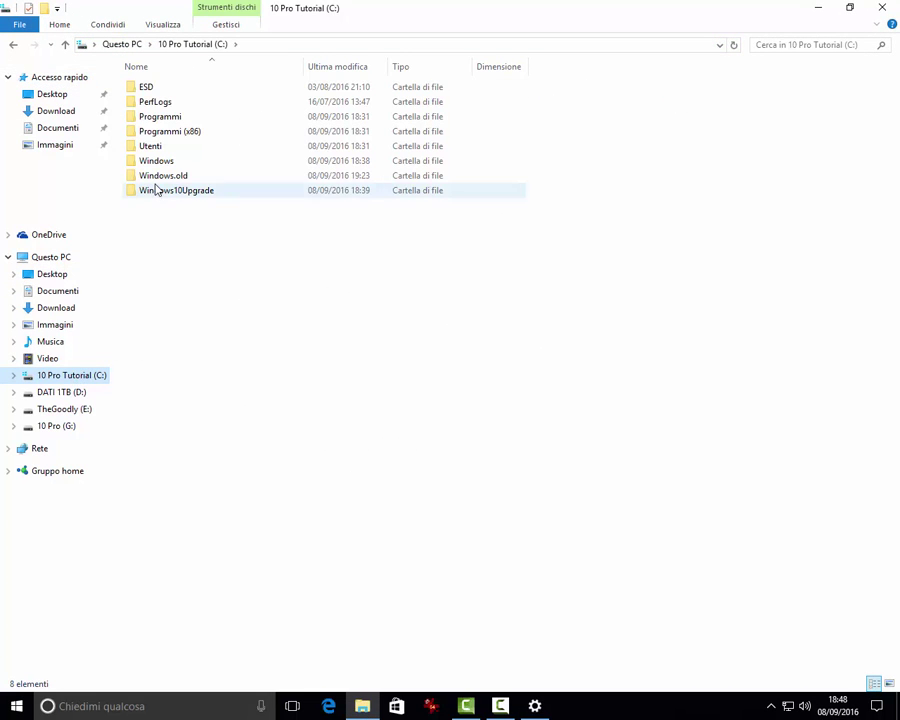
pyautogui.click(155, 177)
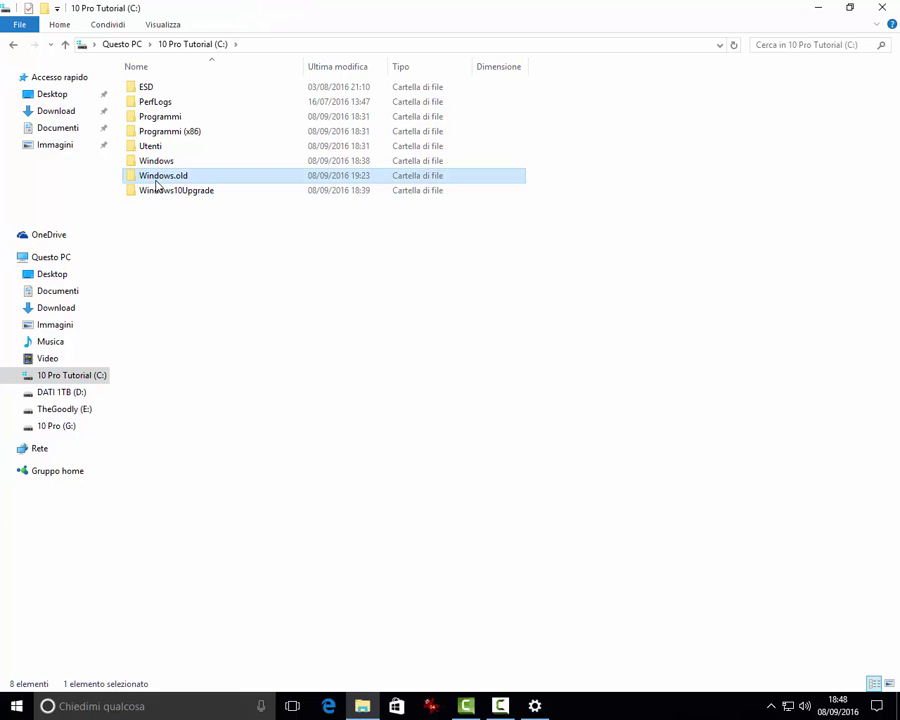
pyautogui.rightClick(155, 185)
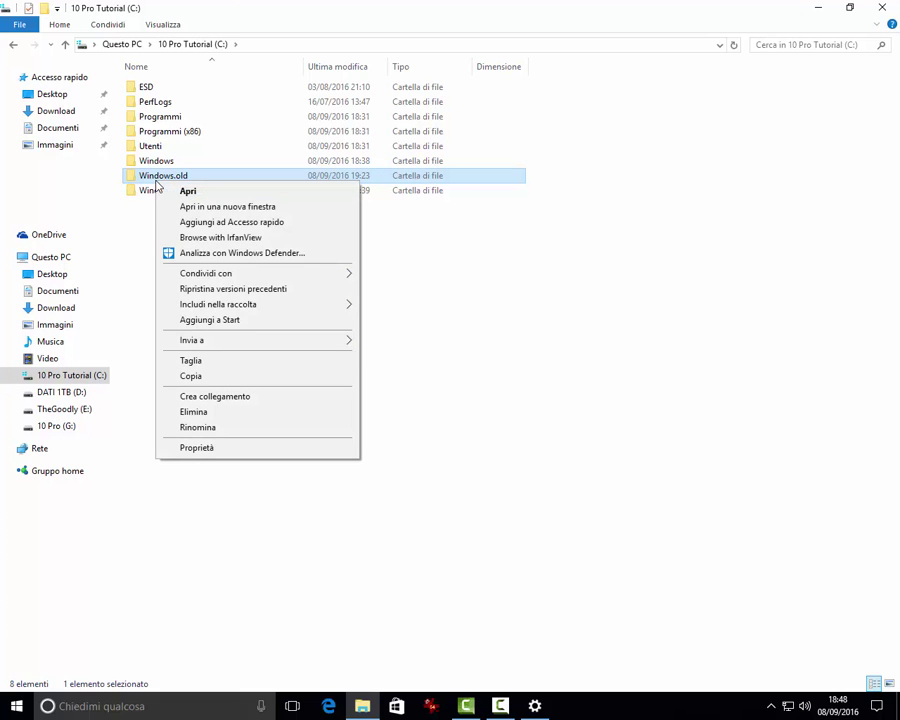
pyautogui.click(193, 449)
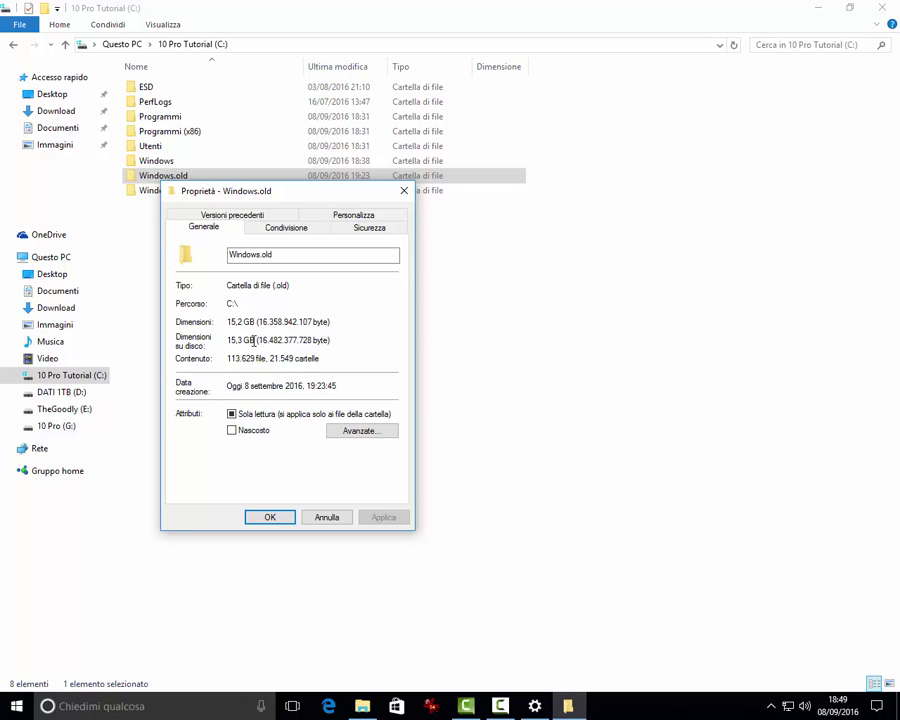
pyautogui.click(322, 517)
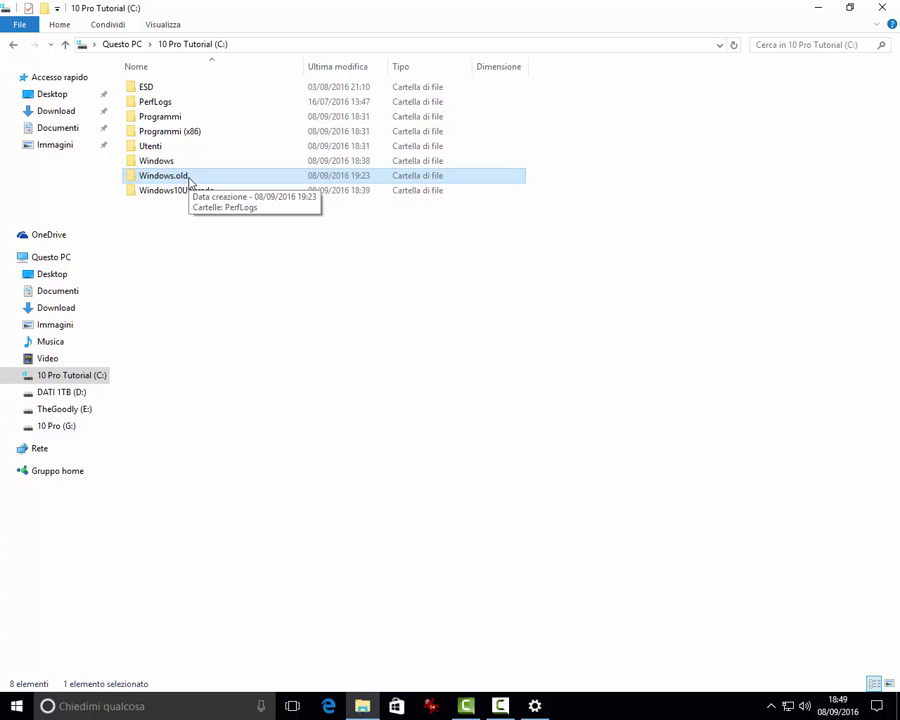
# Step: Permanently delete the Windows.old folder with administrator permission, skipping all files that require TrustedInstaller authorization
pyautogui.hotkey('shift', 'Delete')
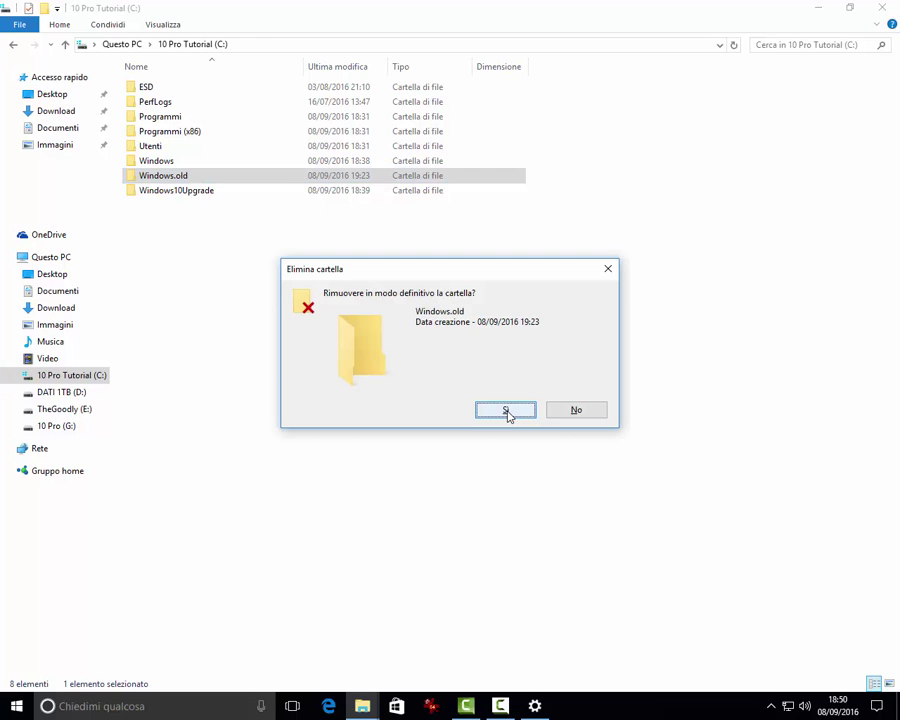
pyautogui.click(506, 411)
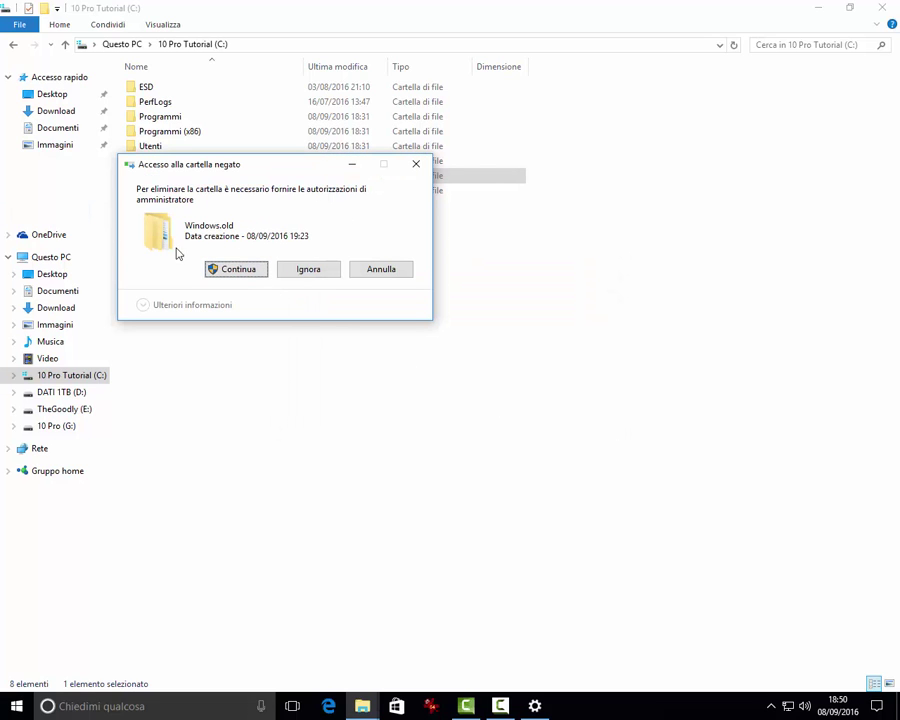
pyautogui.click(252, 272)
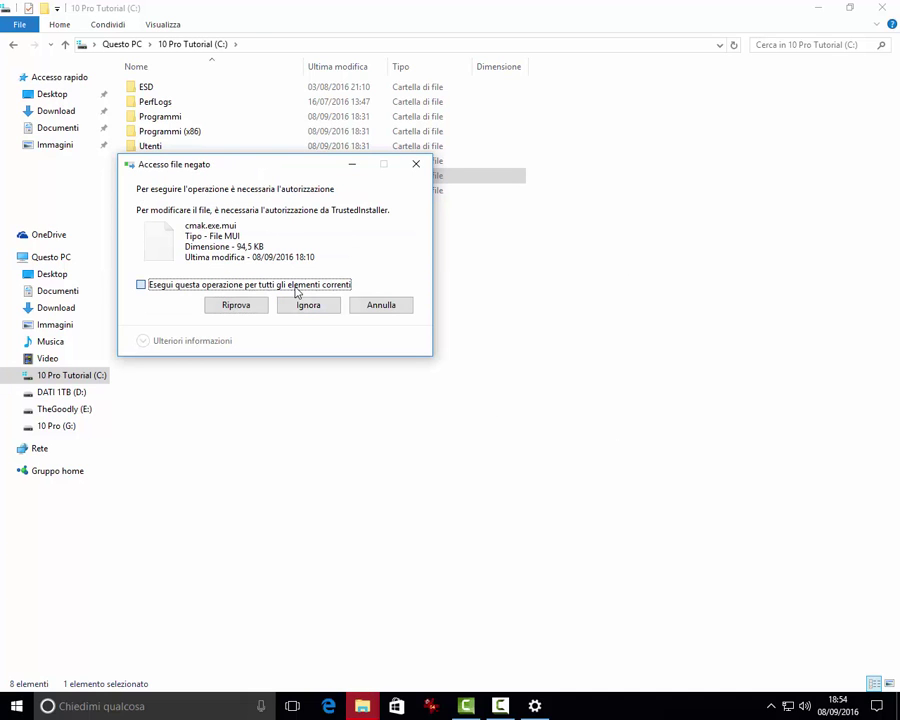
pyautogui.click(296, 289)
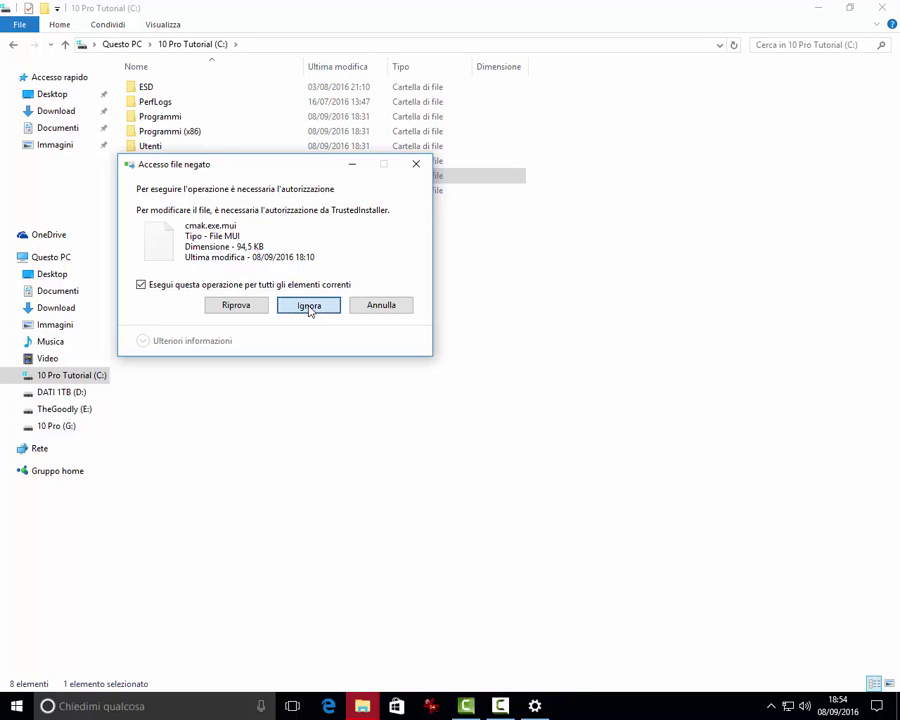
pyautogui.click(309, 305)
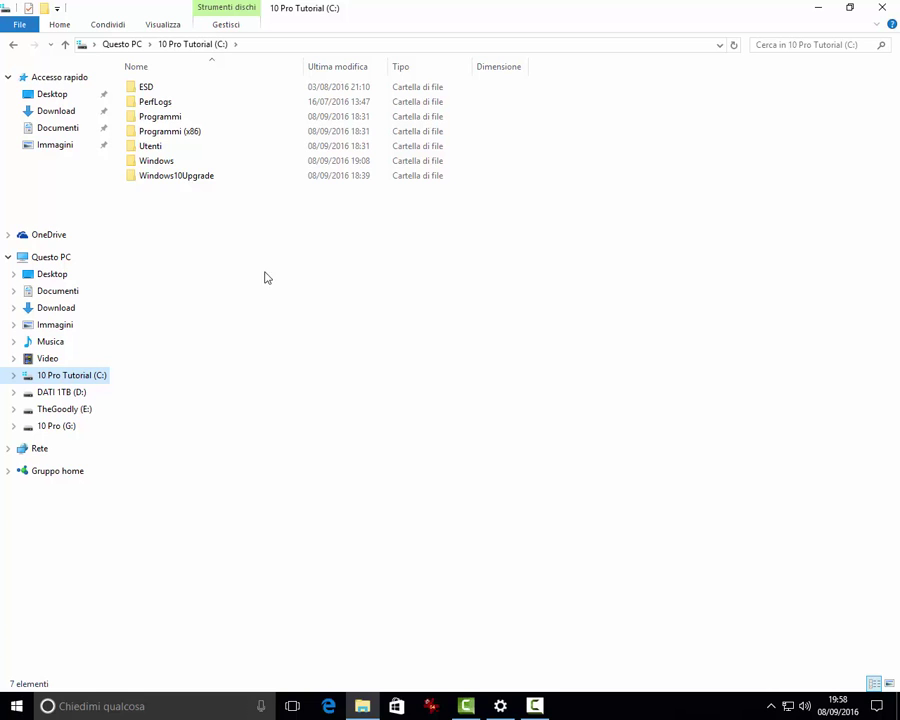
# Step: Try to go back to the previous Windows build from the recovery settings and close the resulting dialog
pyautogui.click(500, 706)
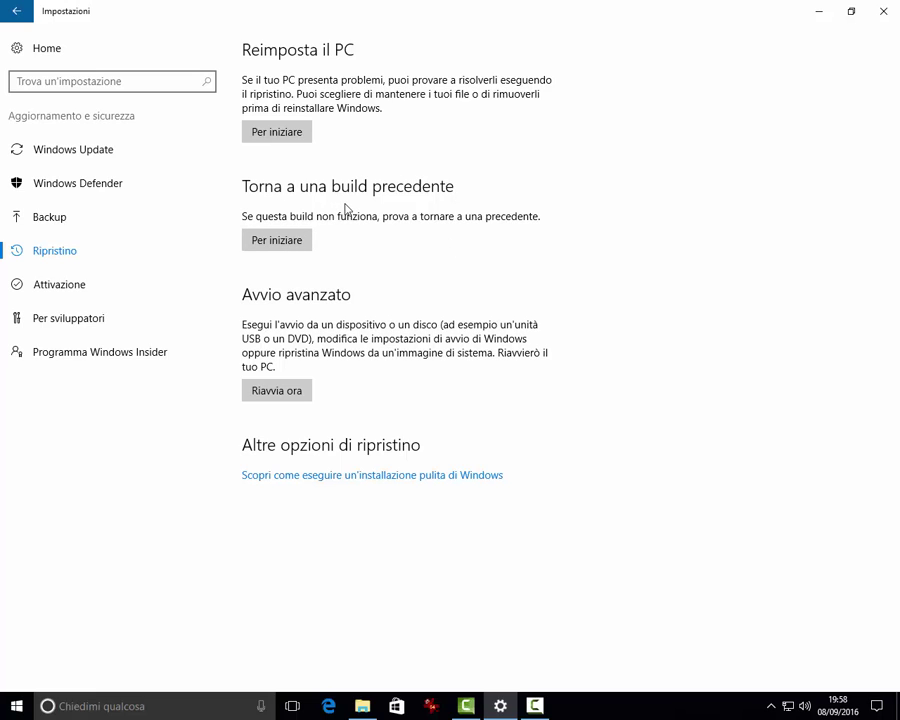
pyautogui.click(280, 241)
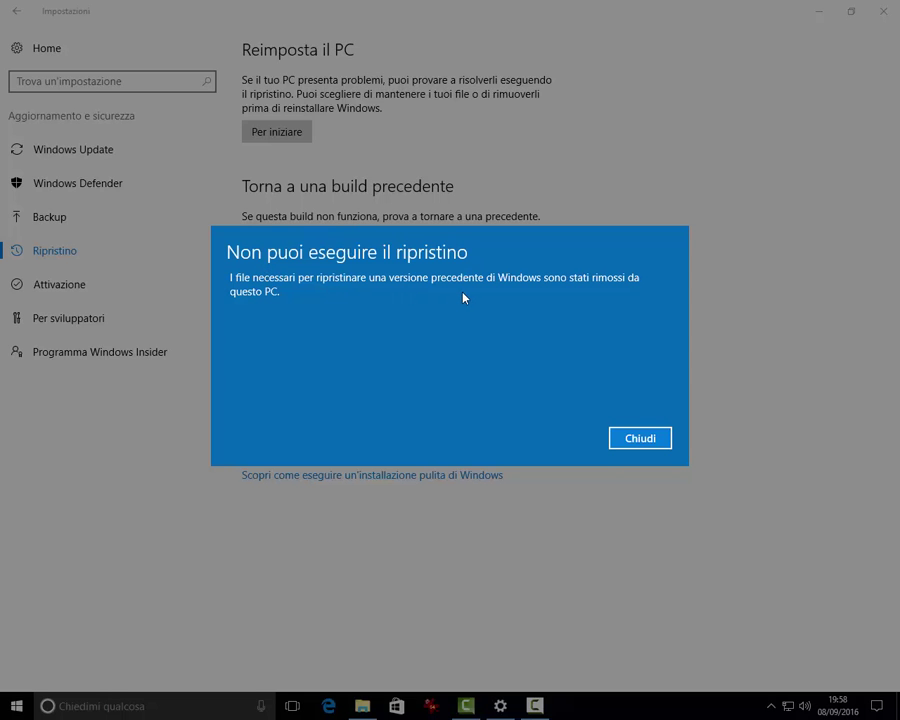
pyautogui.click(640, 440)
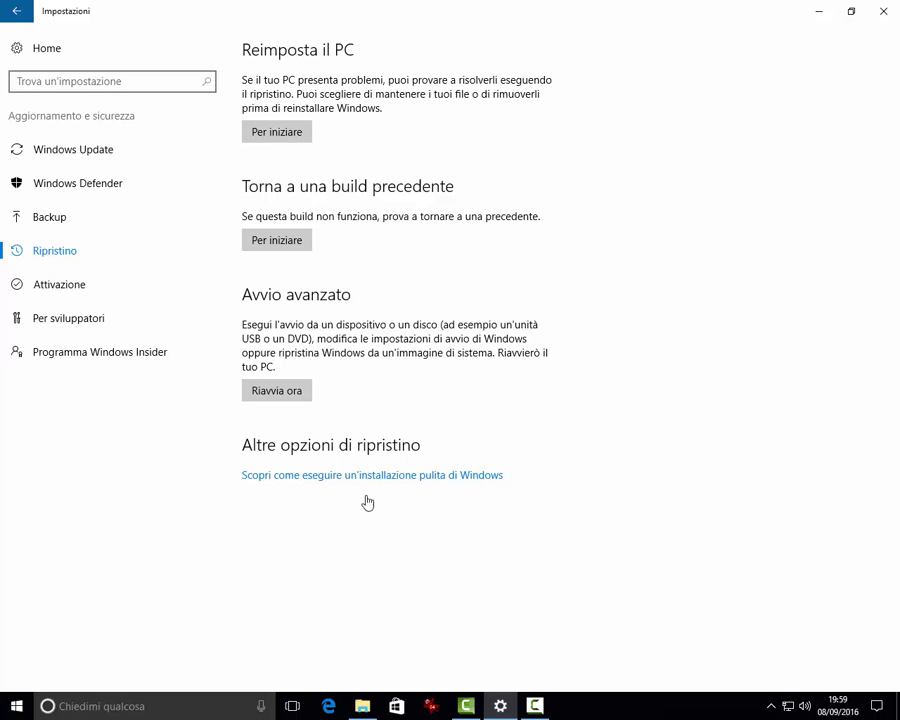
# Step: Delete the ESD folder and permanently remove the Windows10Upgrade folder from drive C:
pyautogui.click(362, 705)
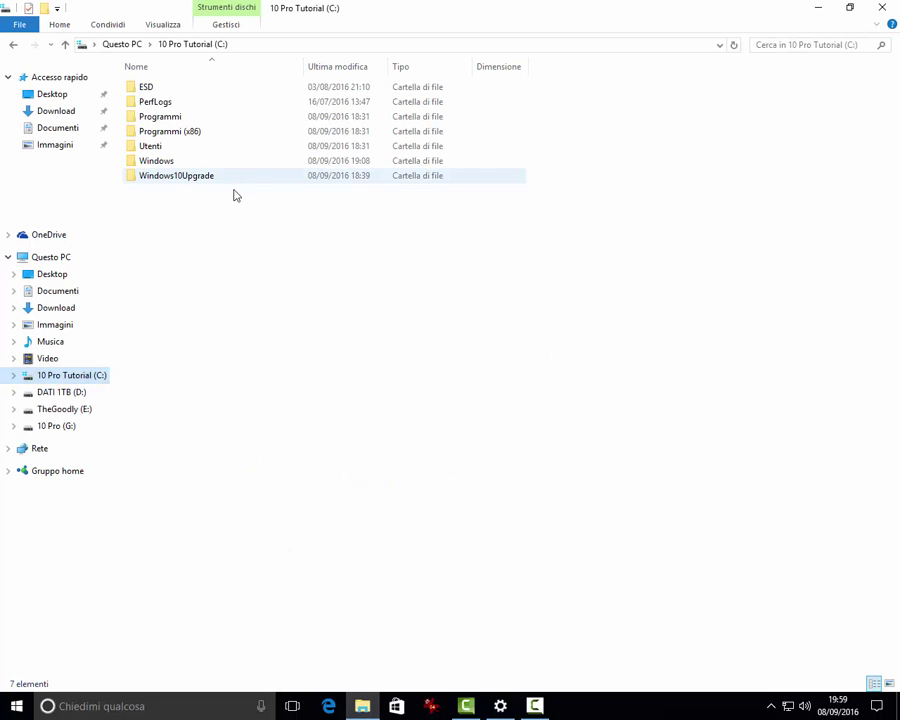
pyautogui.click(143, 92)
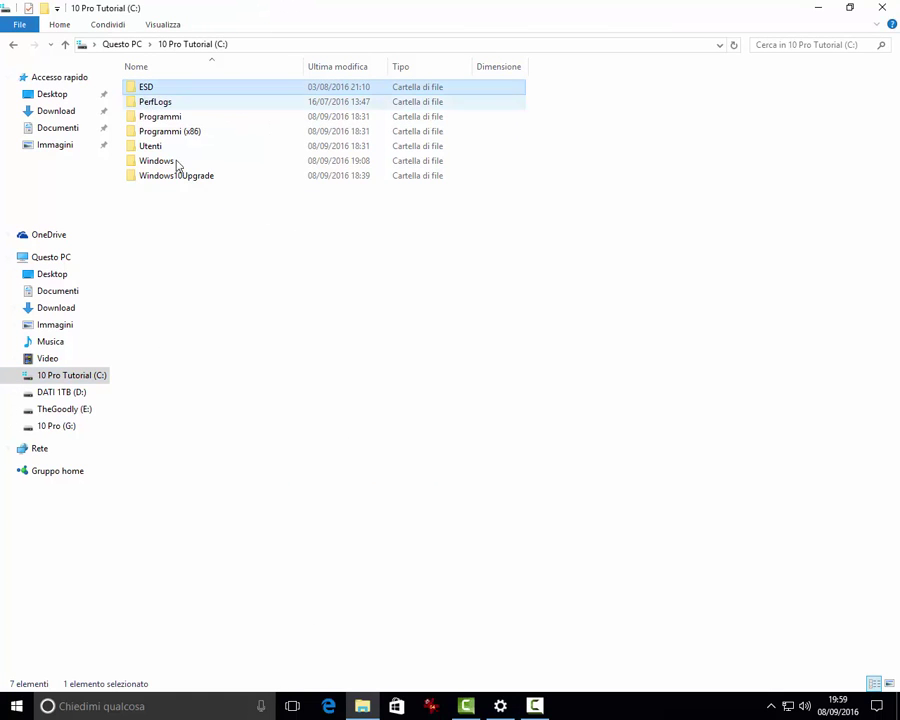
pyautogui.press('Delete')
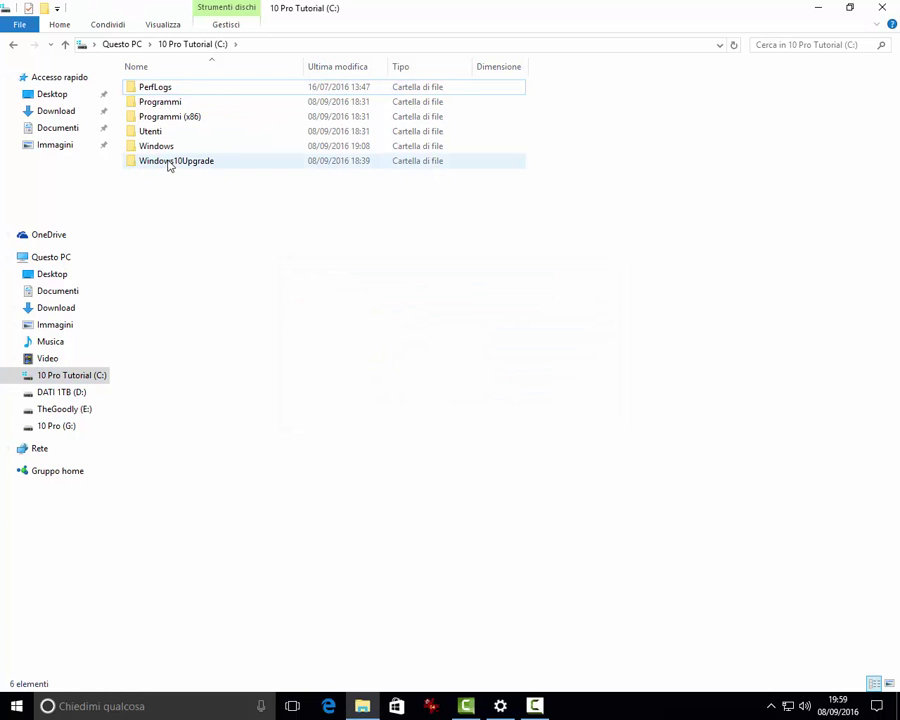
pyautogui.click(171, 170)
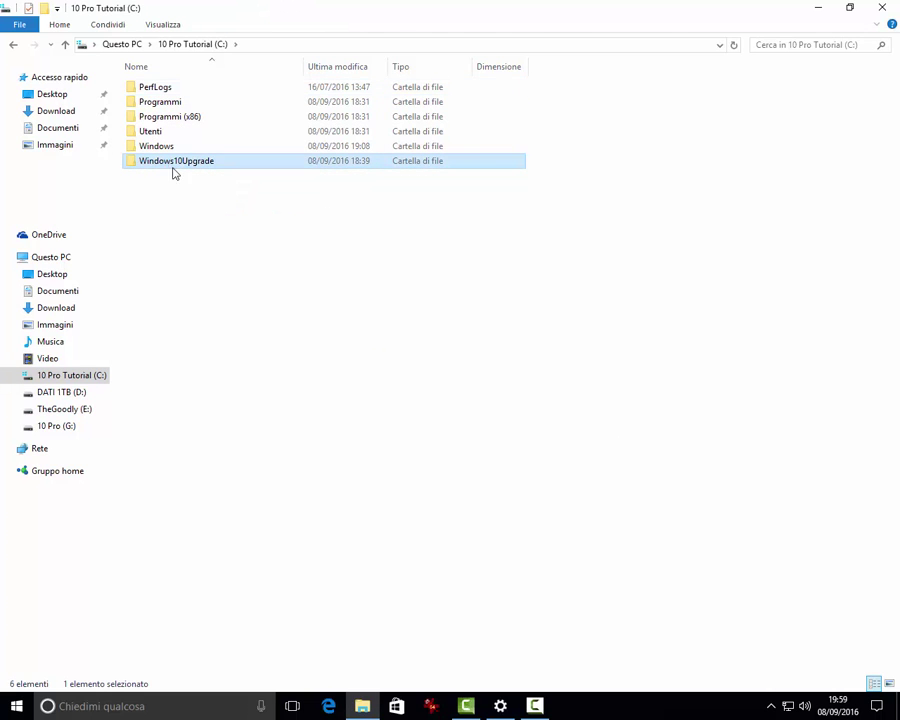
pyautogui.hotkey('shift', 'Delete')
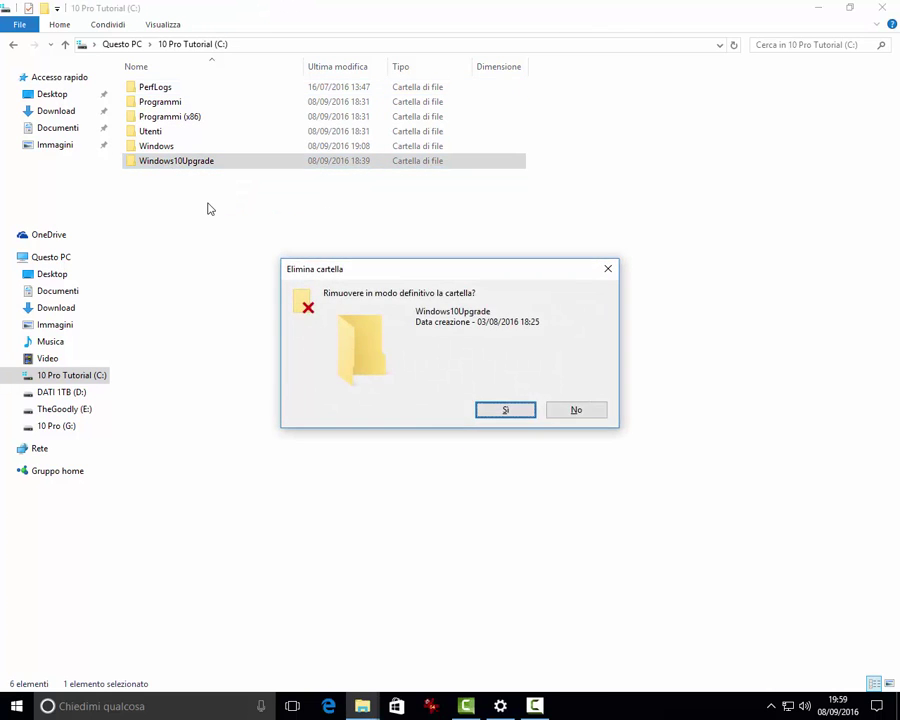
pyautogui.press('Return')
# Step: Close File Explorer and Settings, and delete the Windows 10 update assistant shortcut from the desktop
pyautogui.click(896, 10)
pyautogui.click(893, 8)
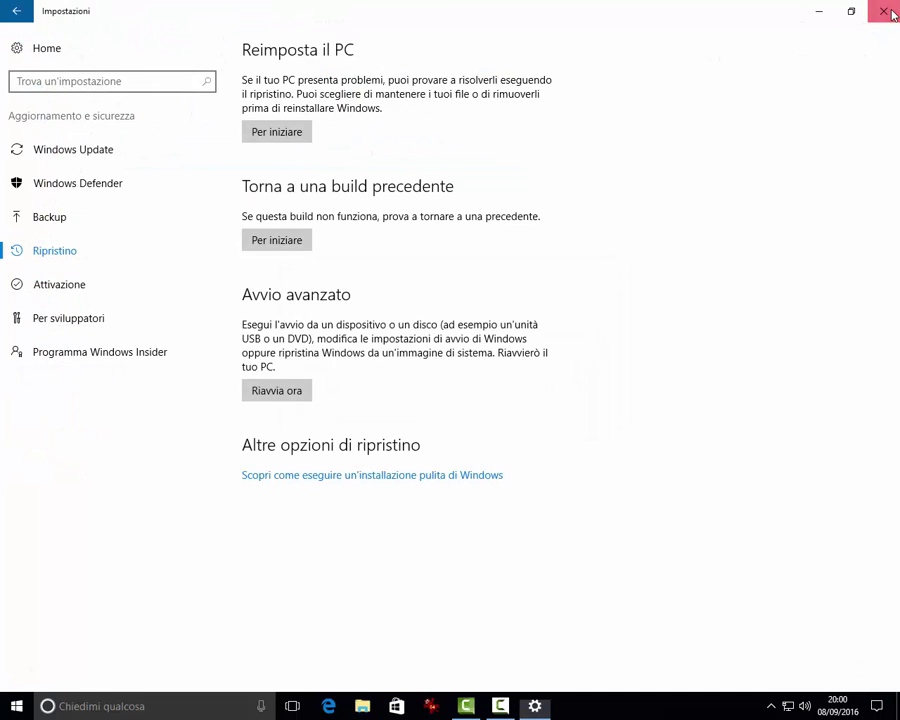
pyautogui.click(45, 107)
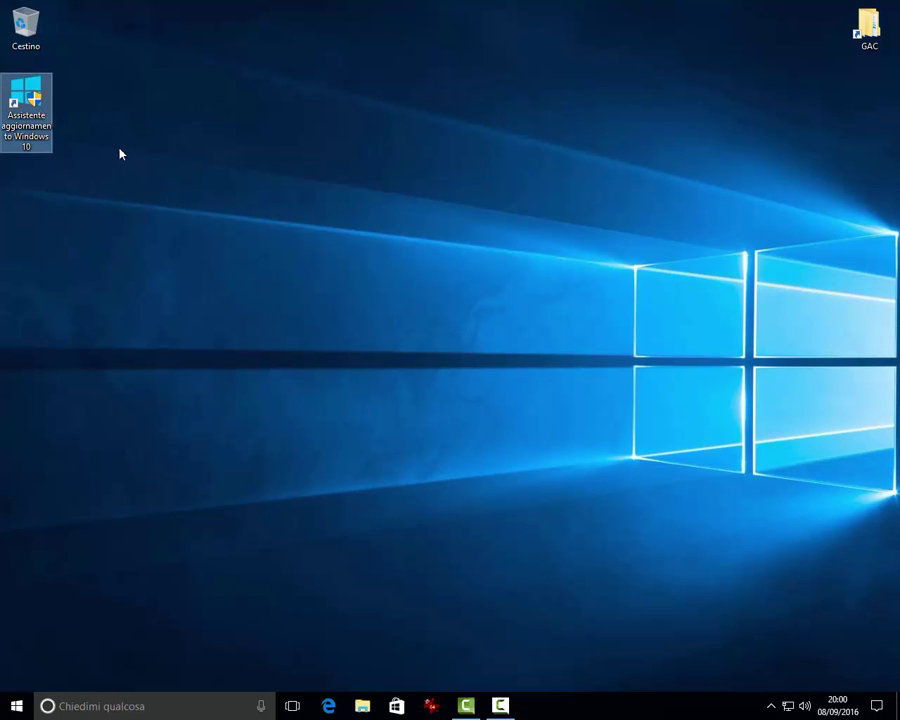
pyautogui.press('Delete')
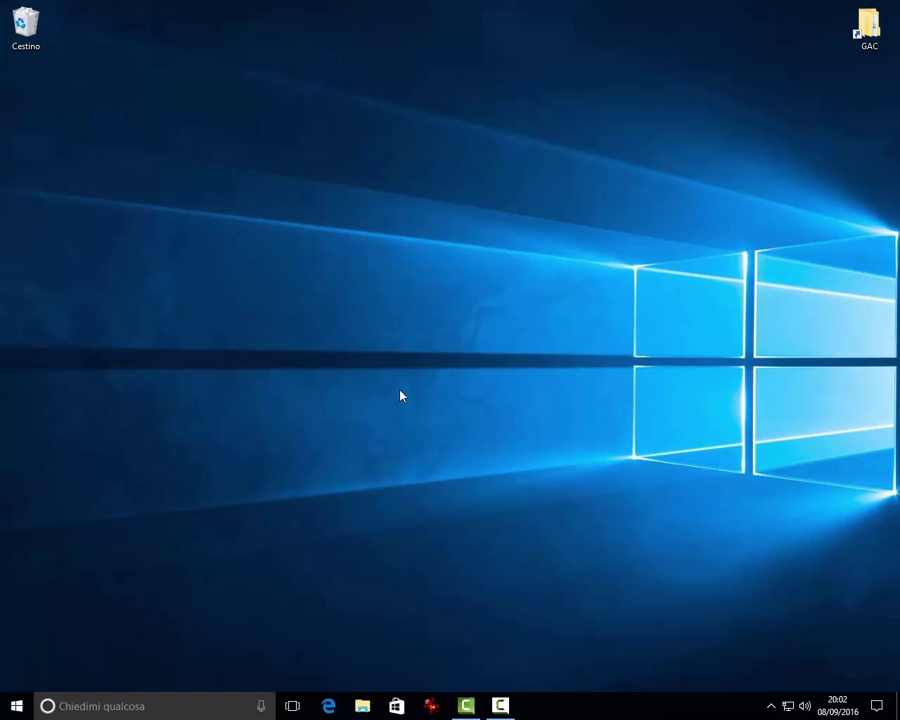
# Step: Run winver from the Run dialog to check the installed Windows version
pyautogui.rightClick(20, 711)
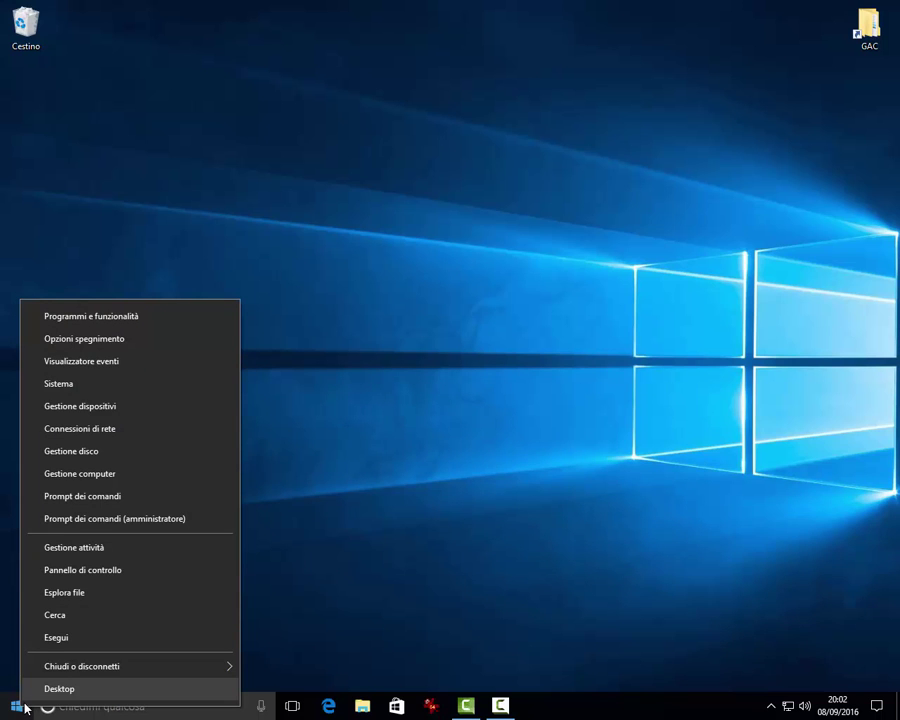
pyautogui.click(51, 640)
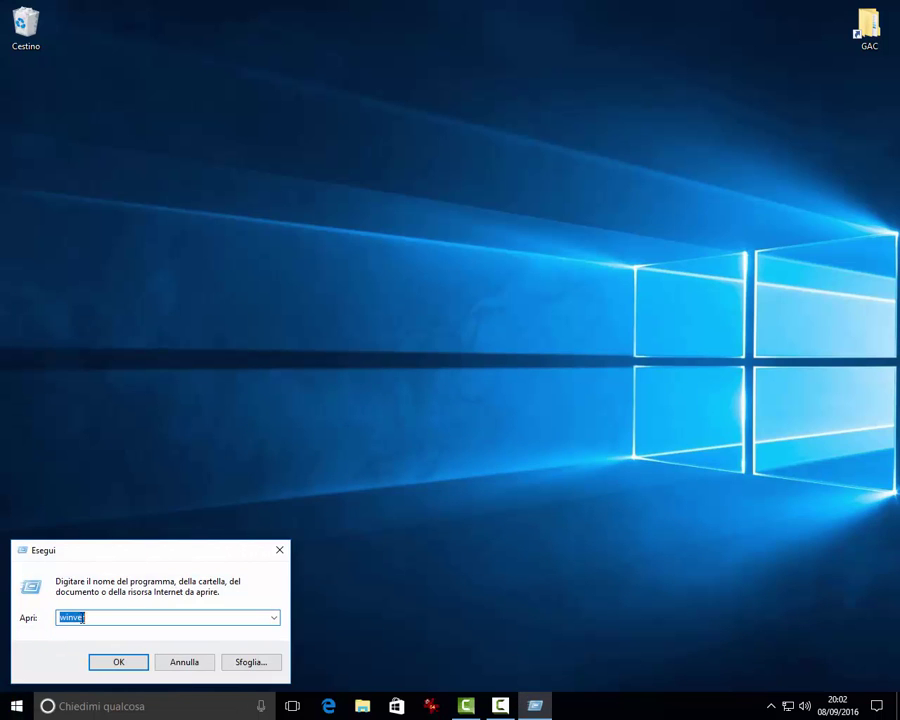
pyautogui.click(93, 616)
pyautogui.moveTo(93, 616); pyautogui.dragTo(45, 620)
pyautogui.click(112, 660)
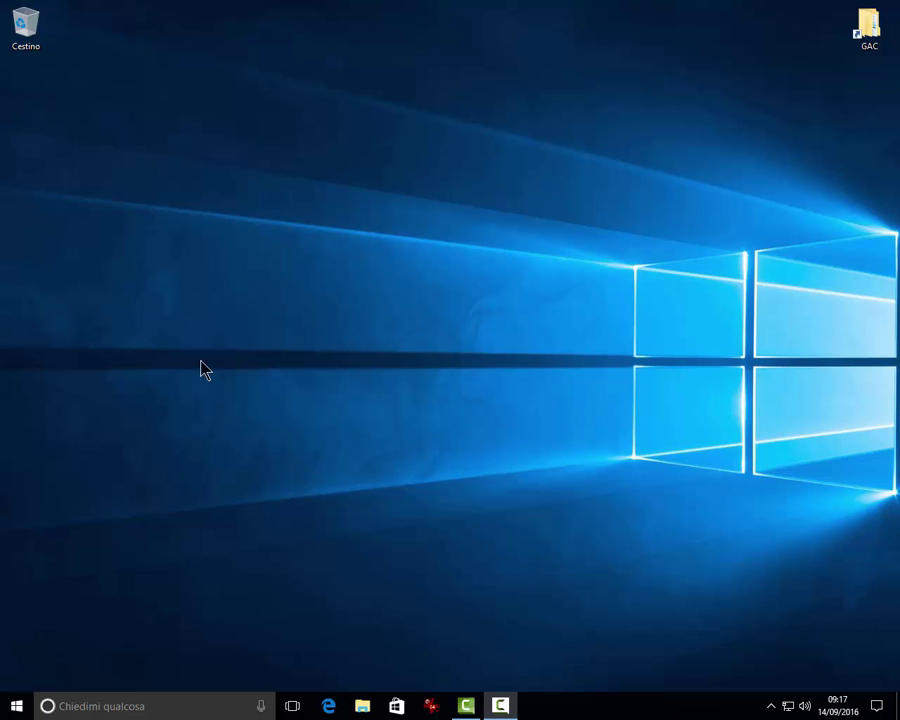
# Step: Examine the new Start menu by expanding its sidebar labels and displaying the power options
pyautogui.click(16, 706)
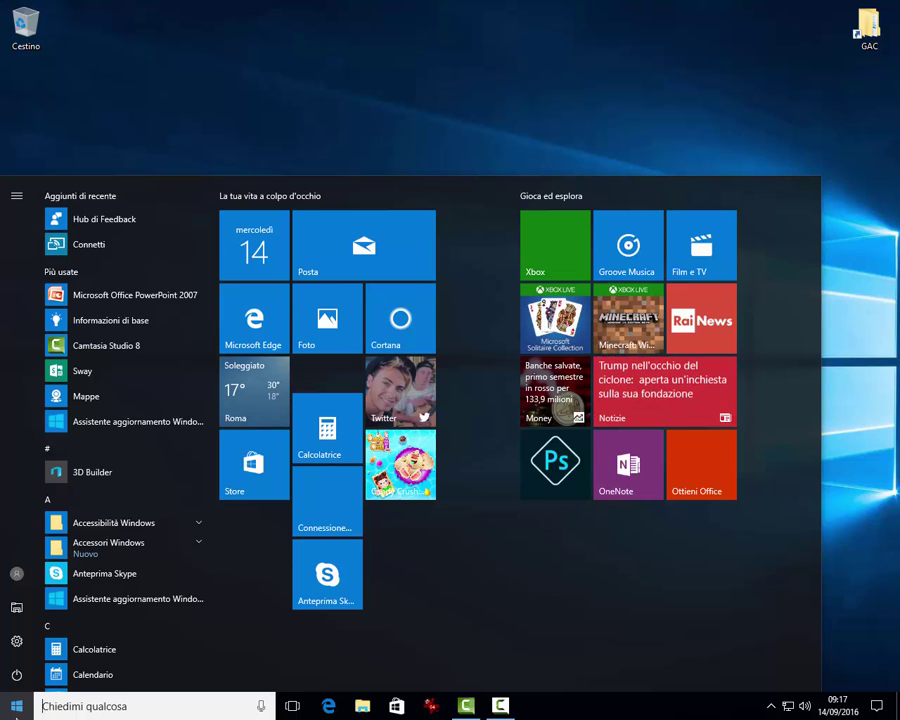
pyautogui.click(17, 200)
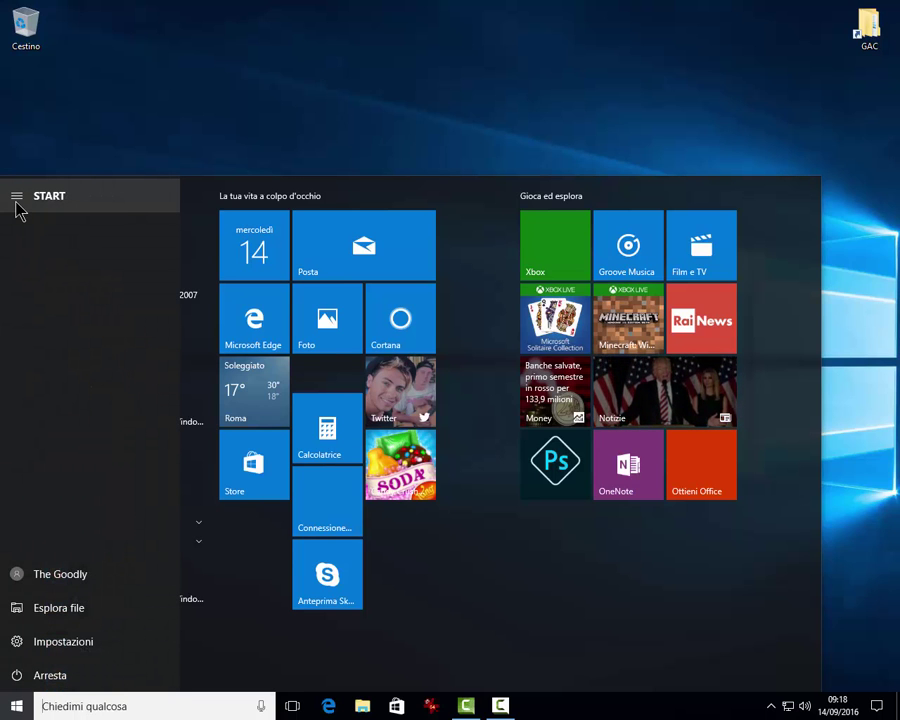
pyautogui.click(16, 204)
pyautogui.click(16, 204)
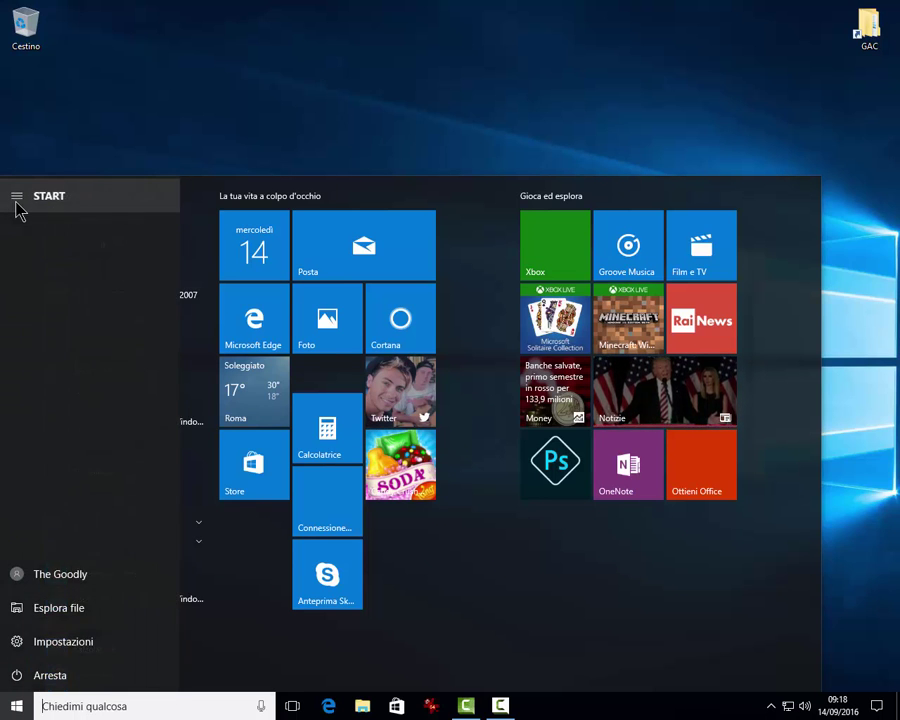
pyautogui.click(38, 690)
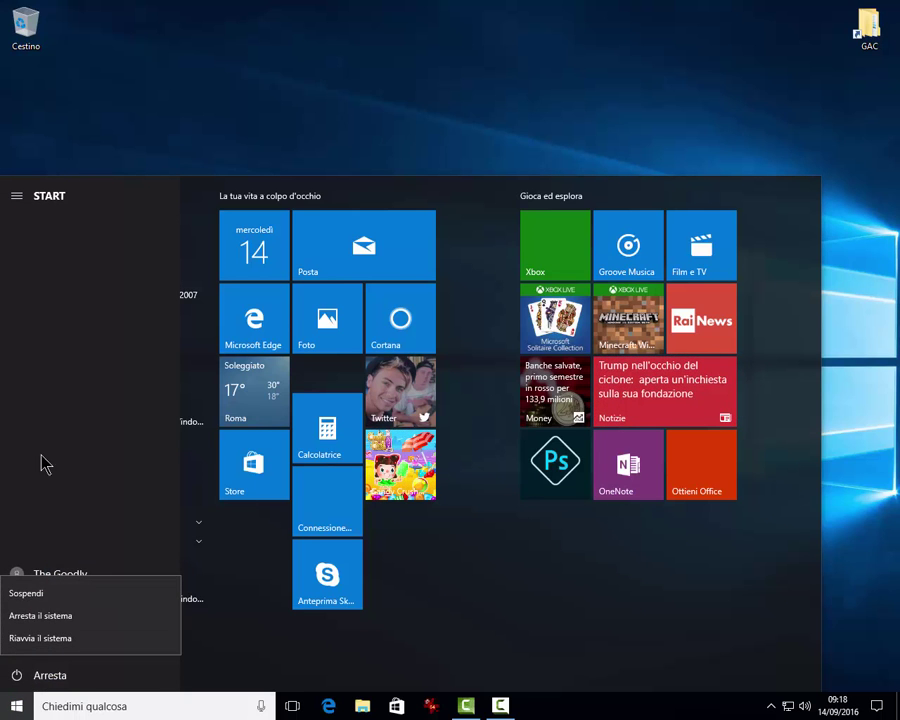
# Step: View Windows Settings and File Explorer using their Start menu sidebar shortcuts, closing each window after viewing it
pyautogui.click(25, 615)
pyautogui.click(33, 645)
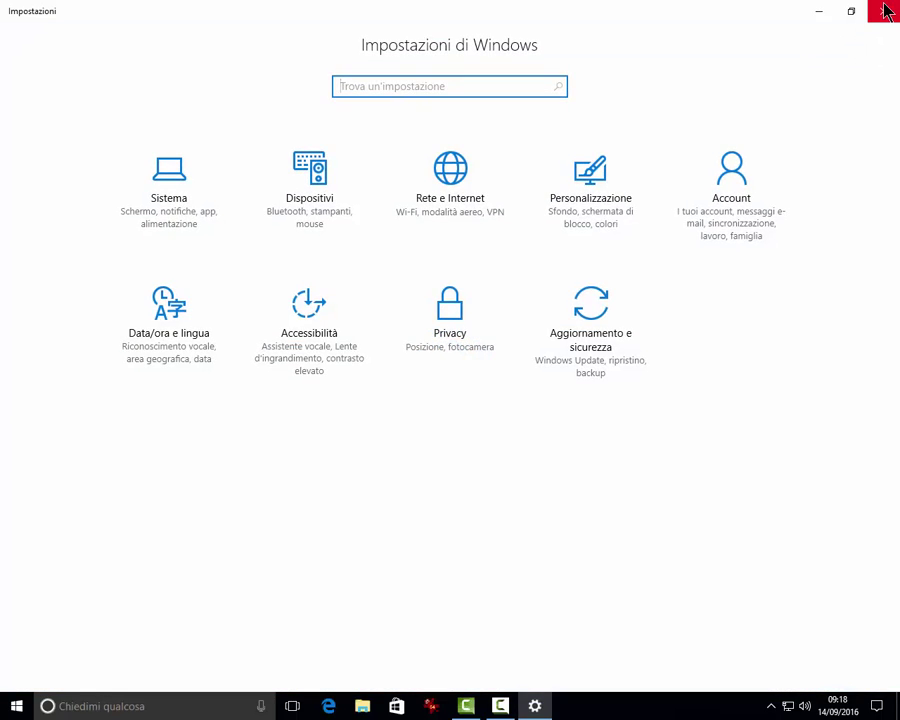
pyautogui.click(883, 11)
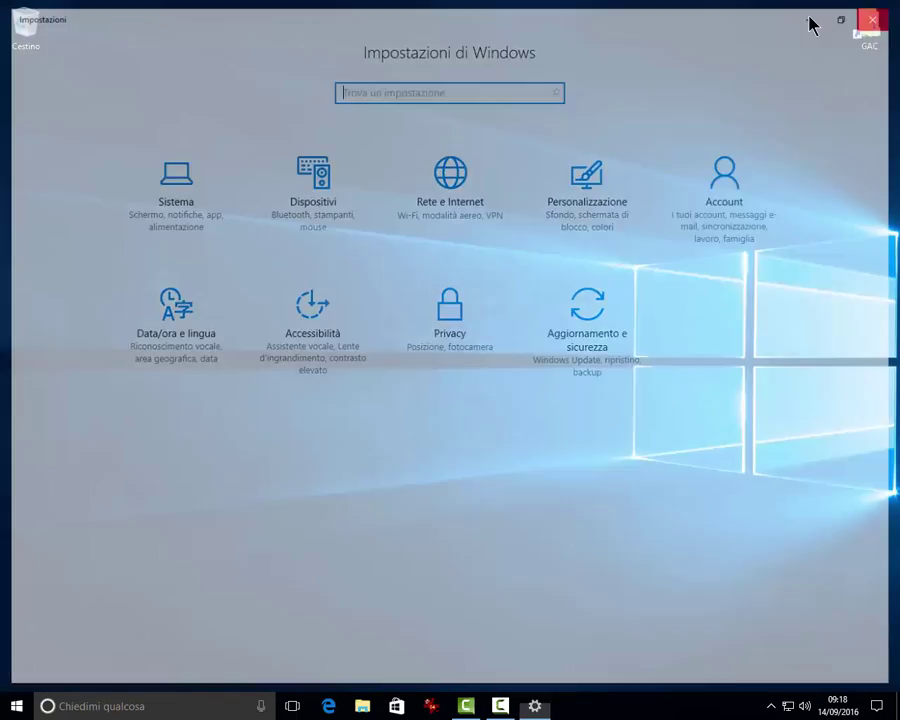
pyautogui.click(10, 705)
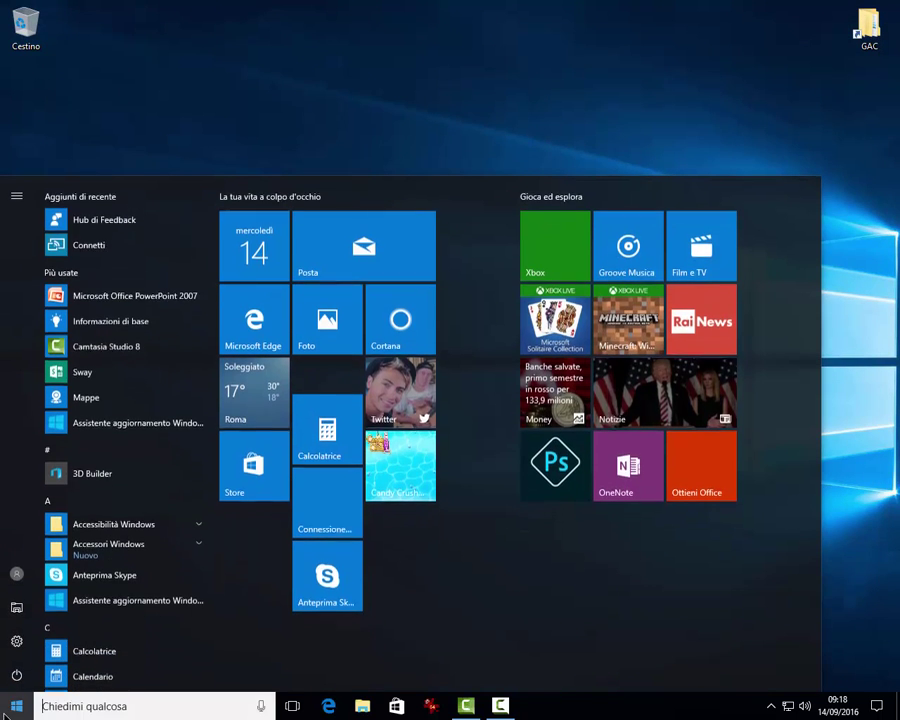
pyautogui.click(16, 613)
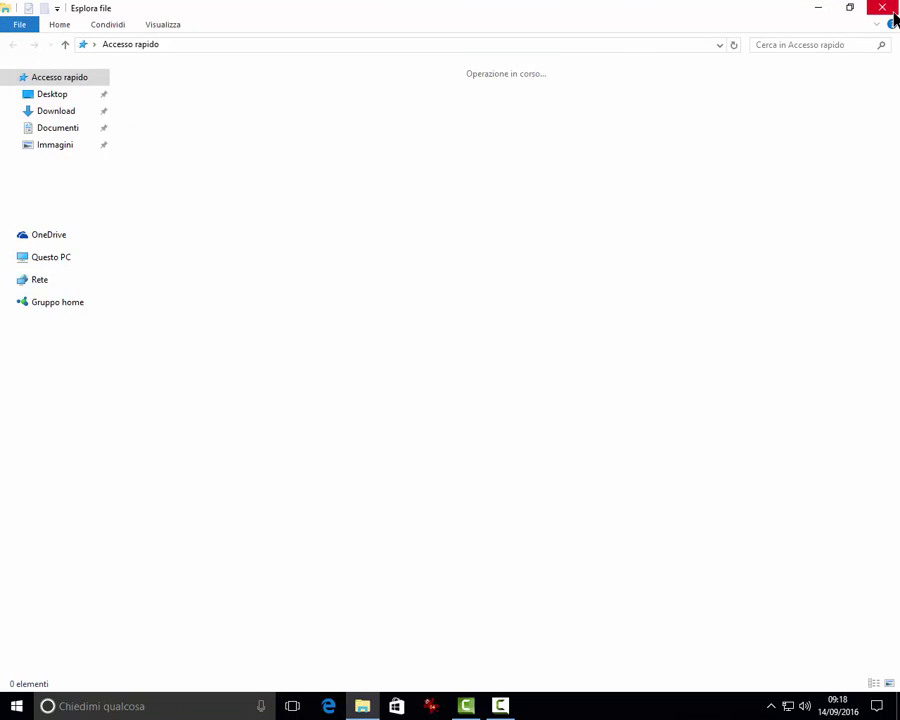
pyautogui.click(885, 8)
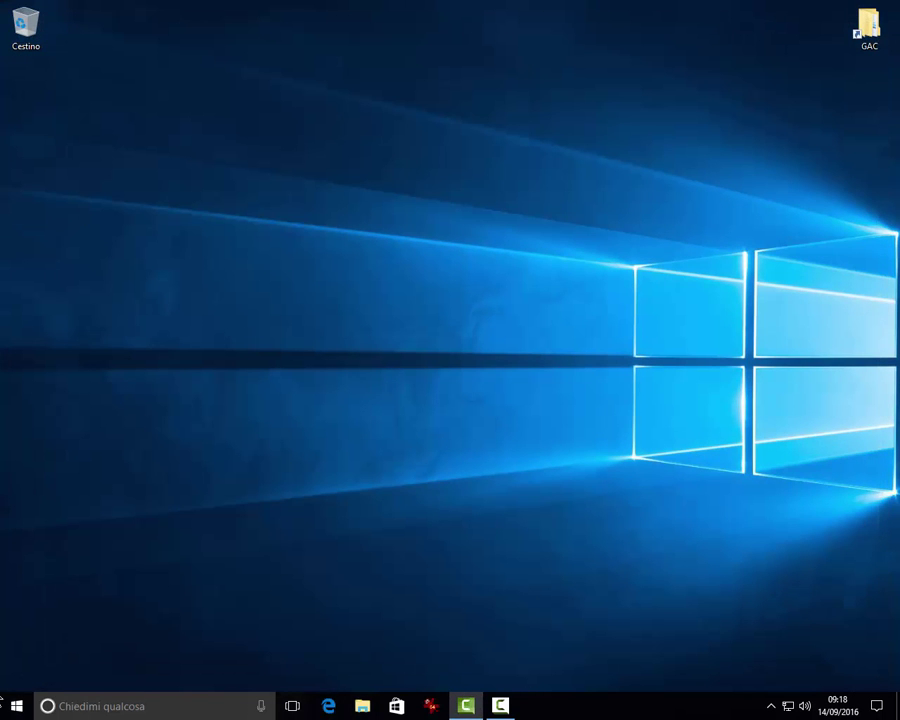
# Step: Display the user account options in the Start menu sidebar, and dismiss them
pyautogui.click(16, 710)
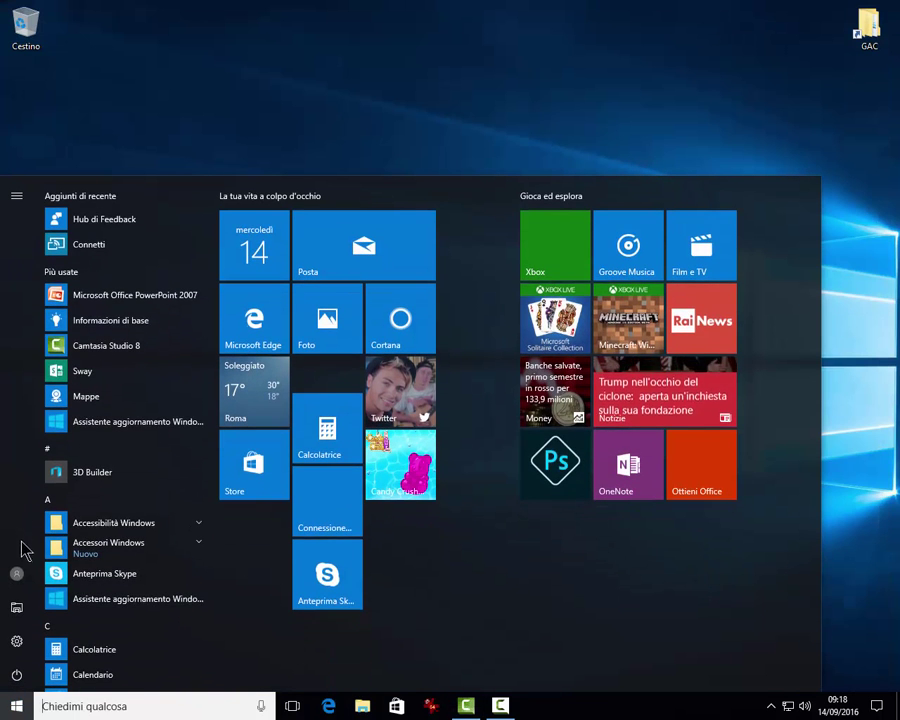
pyautogui.click(18, 577)
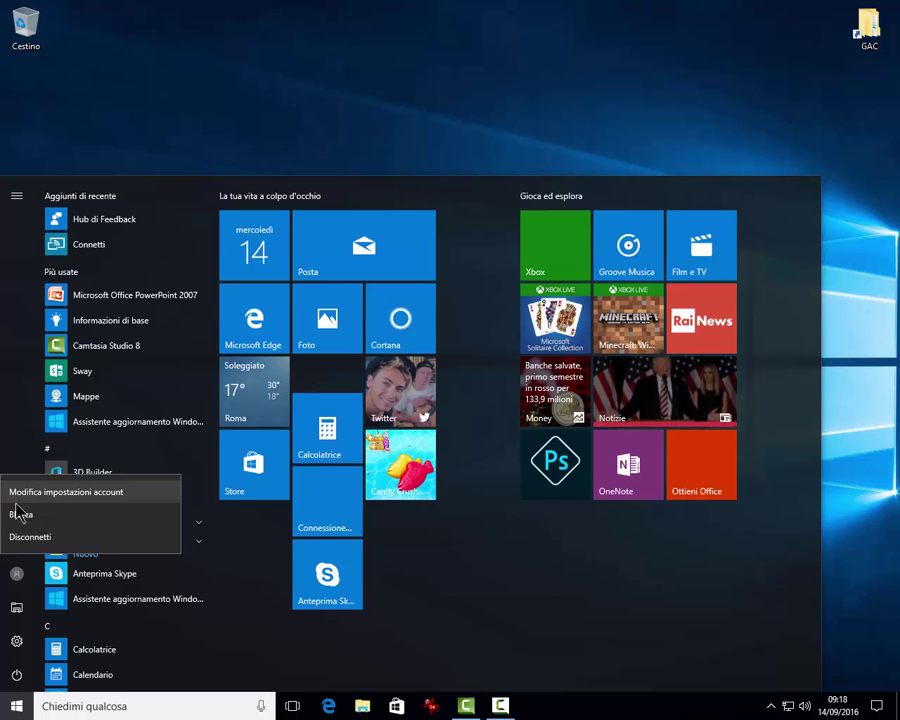
pyautogui.click(12, 420)
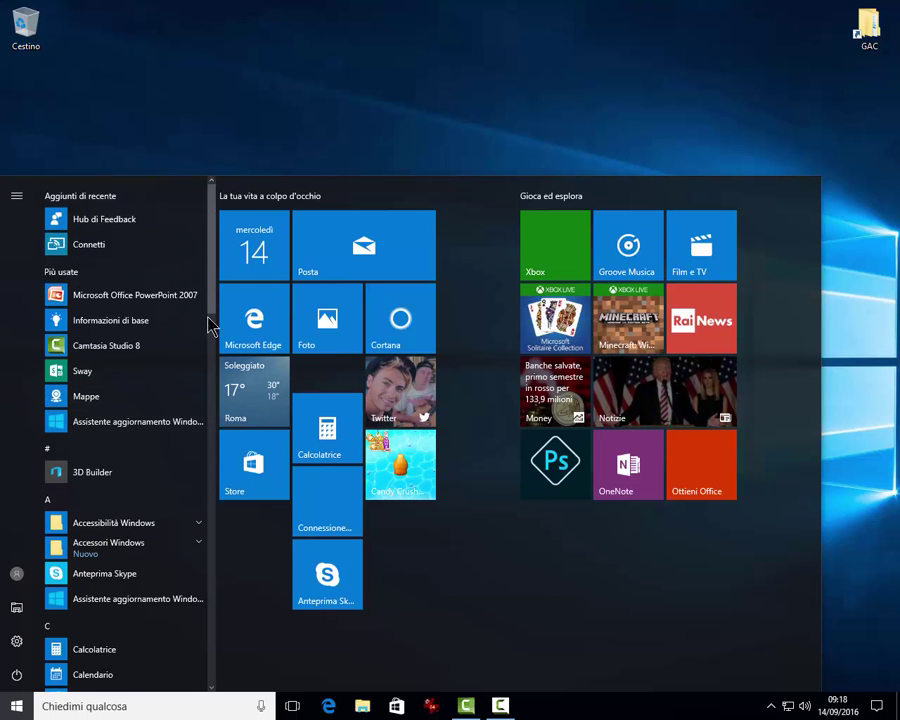
# Step: Expand the IrfanView folder in the Start app list and view the options available for IrfanView 64 4.42
pyautogui.moveTo(217, 302); pyautogui.dragTo(222, 470)
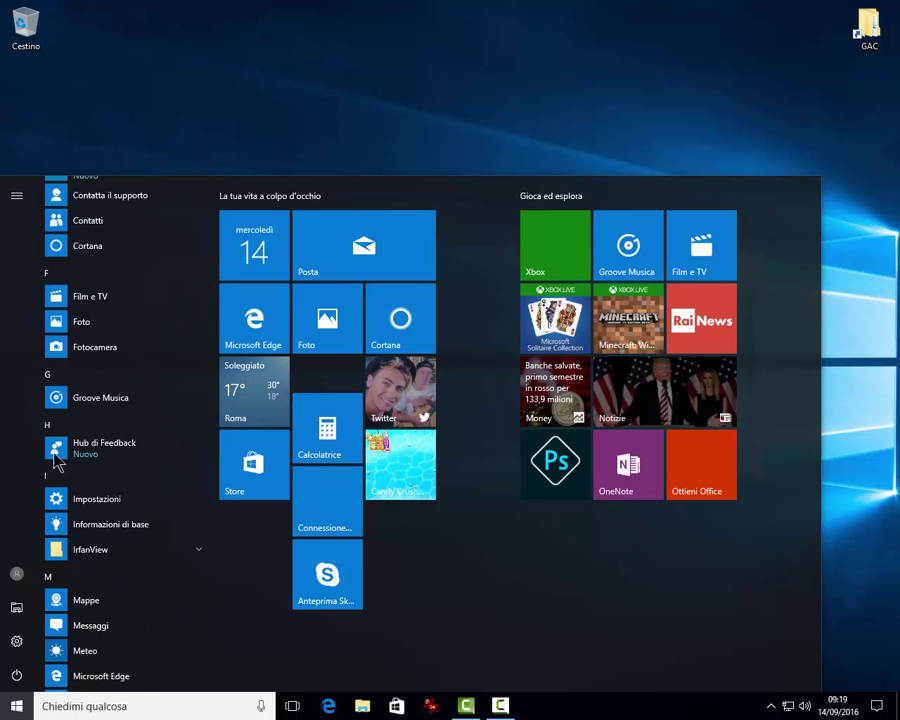
pyautogui.click(200, 555)
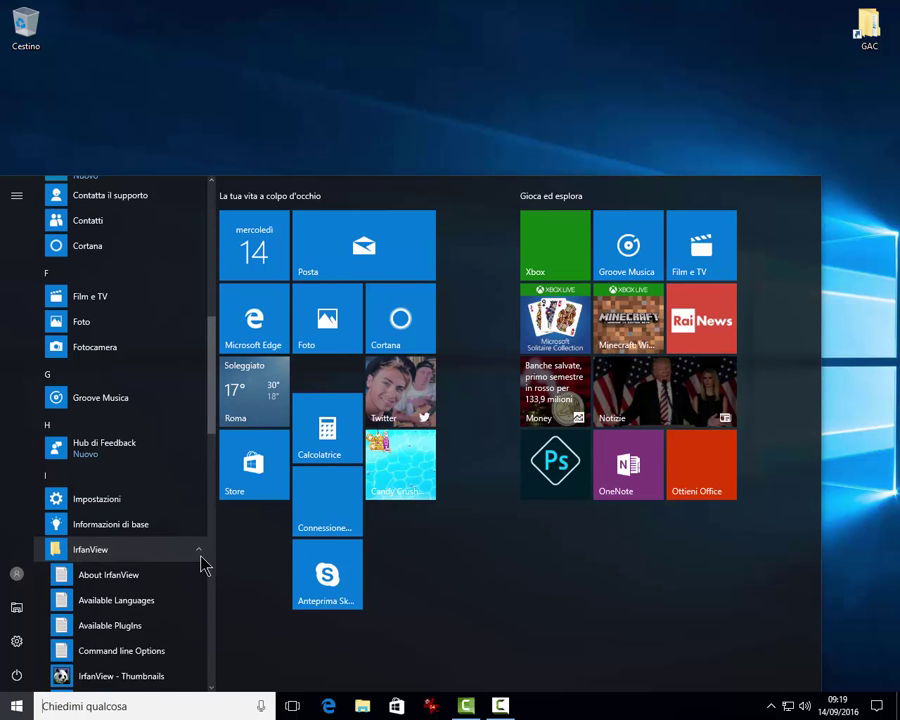
pyautogui.scroll(-3, 200, 565)
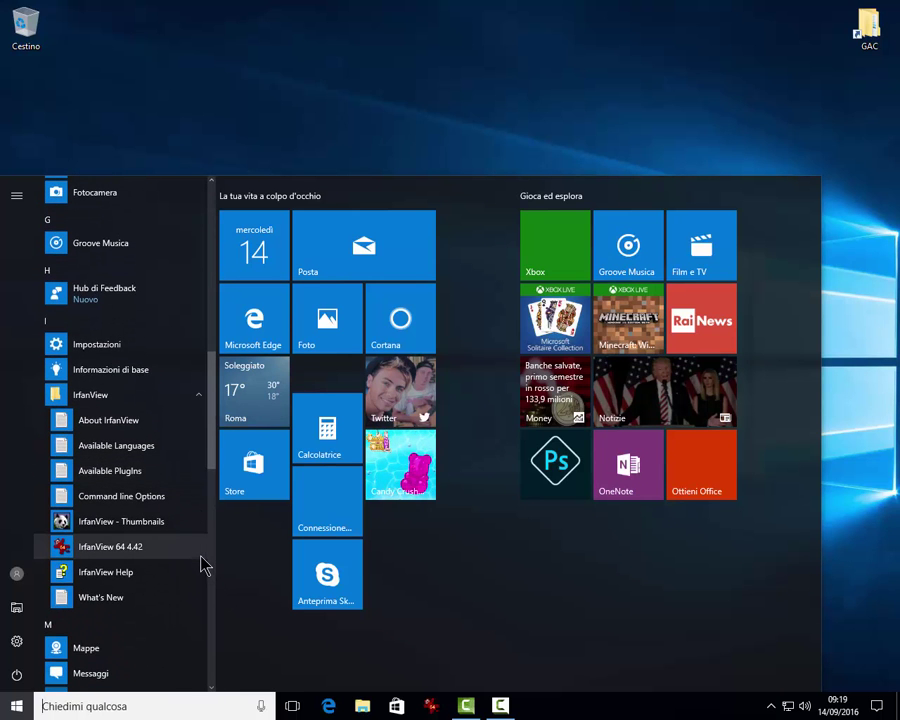
pyautogui.rightClick(81, 550)
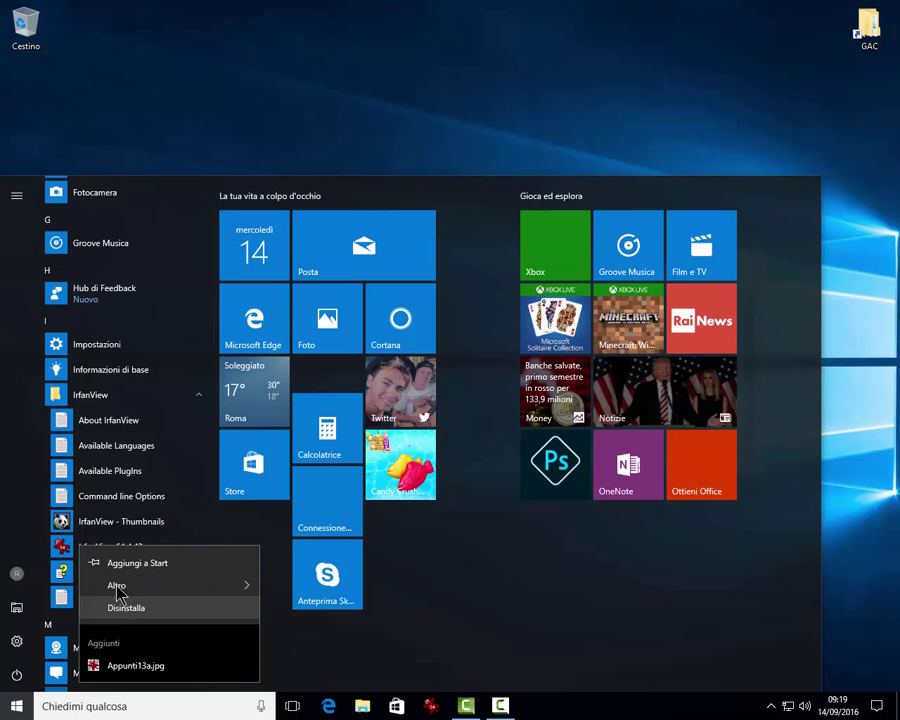
pyautogui.click(489, 476)
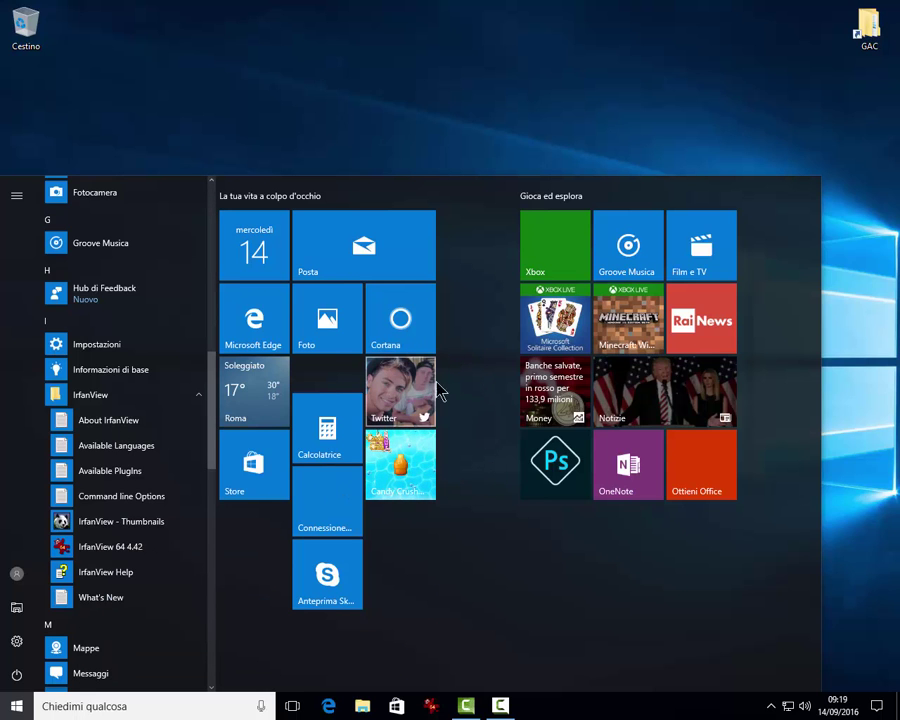
# Step: View the options available for the Notizie tile in Start, and dismiss them
pyautogui.rightClick(670, 398)
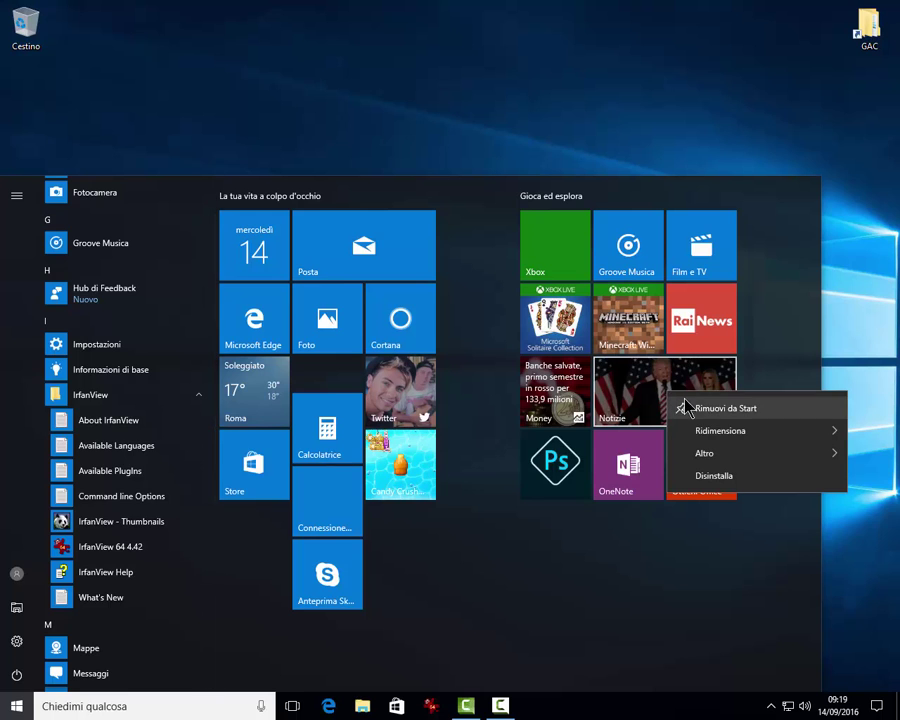
pyautogui.moveTo(707, 438)
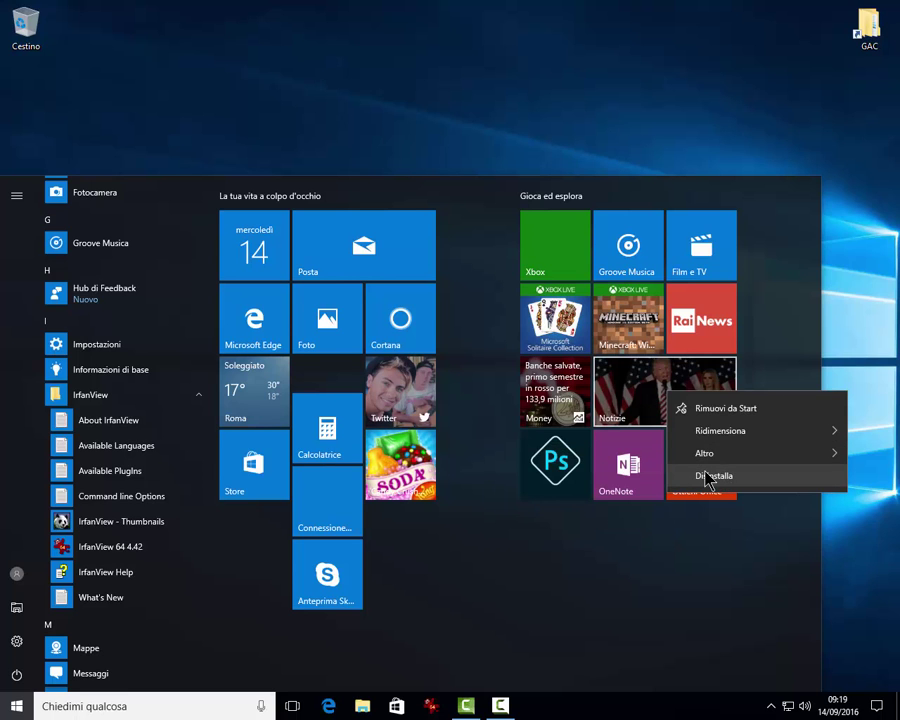
pyautogui.click(392, 477)
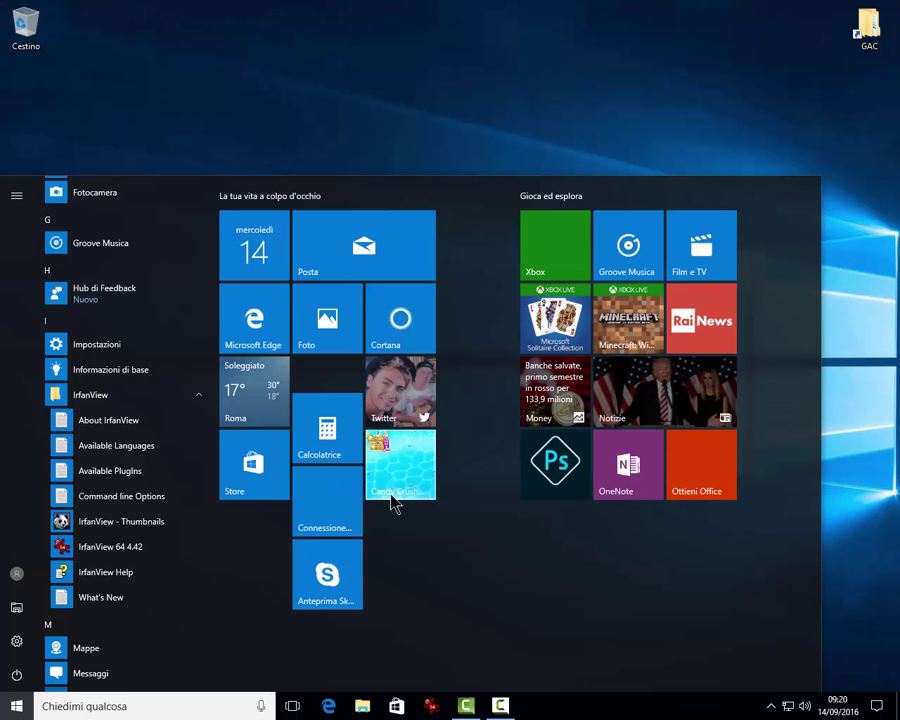
pyautogui.moveTo(388, 476)
pyautogui.mouseDown()
pyautogui.moveTo(418, 508)
pyautogui.moveTo(627, 559)
pyautogui.moveTo(578, 562)
pyautogui.moveTo(528, 547)
pyautogui.moveTo(393, 481)
pyautogui.mouseUp()
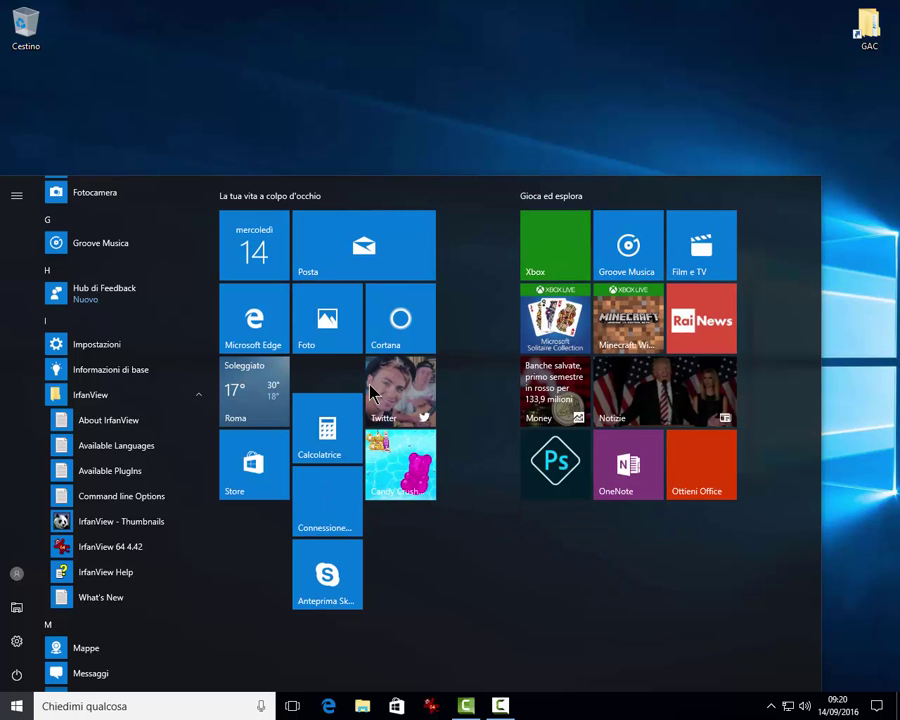
# Step: View the taskbar's context options, including its Impostazioni entry, and dismiss them
pyautogui.rightClick(603, 712)
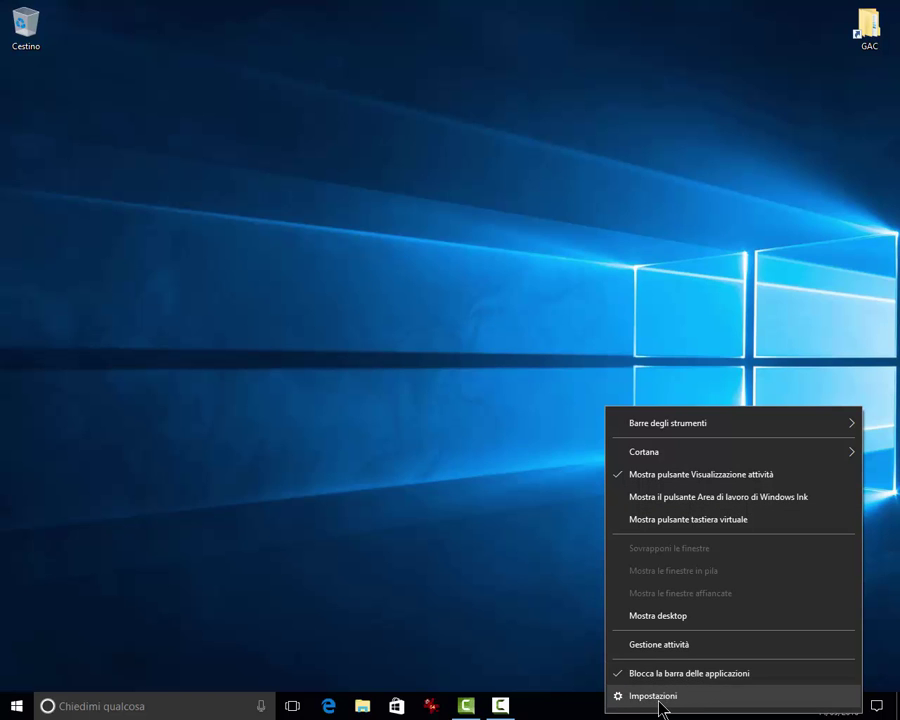
pyautogui.click(450, 666)
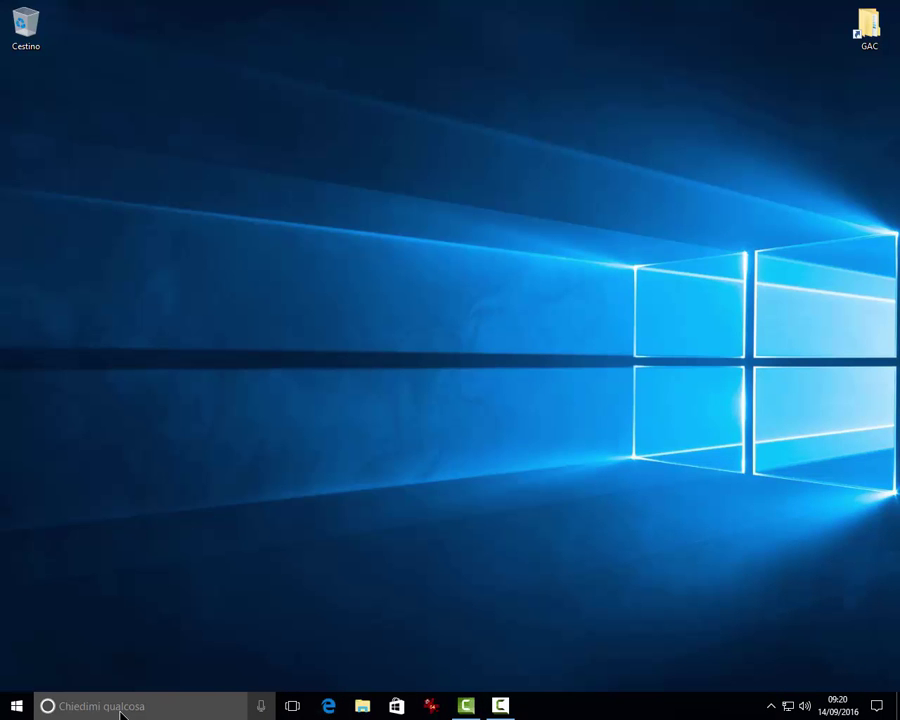
# Step: Add three new virtual desktops in Task View
pyautogui.click(295, 708)
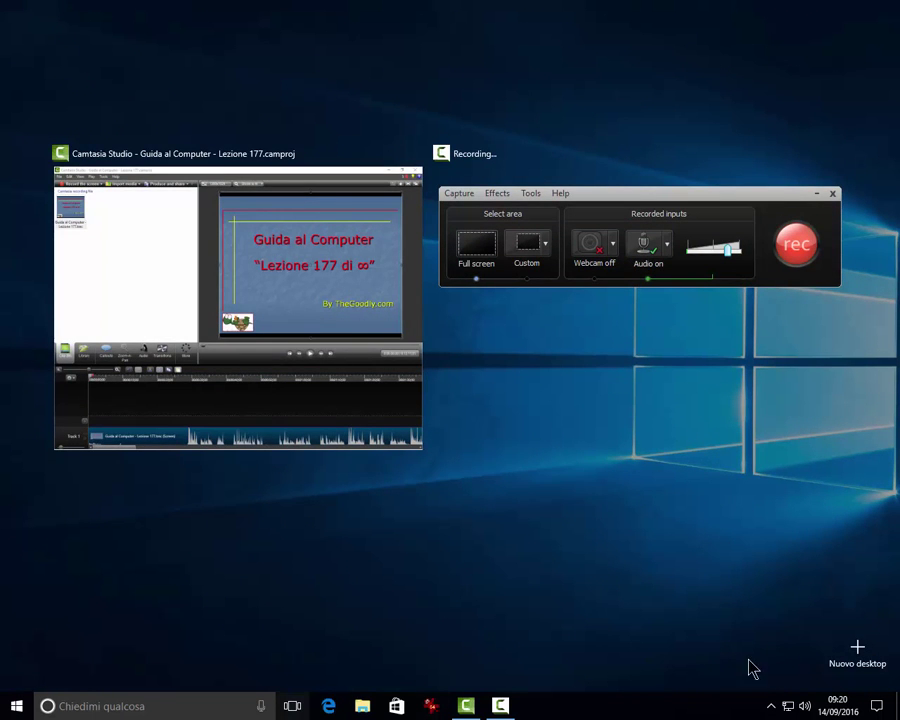
pyautogui.click(866, 656)
pyautogui.click(866, 666)
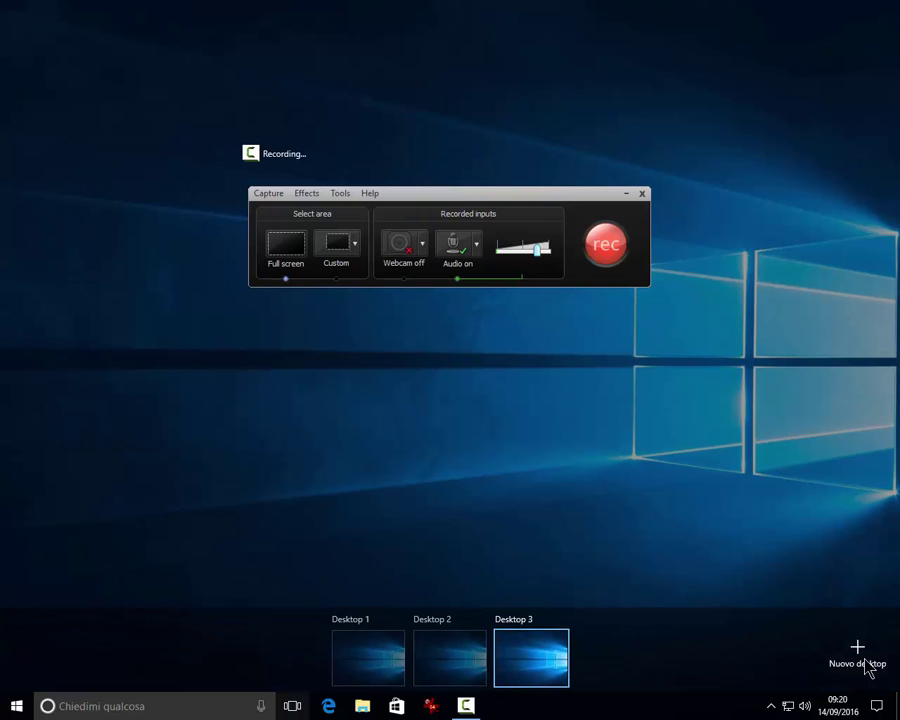
pyautogui.click(866, 666)
# Step: Remove the three added virtual desktops and leave Task View
pyautogui.moveTo(612, 628)
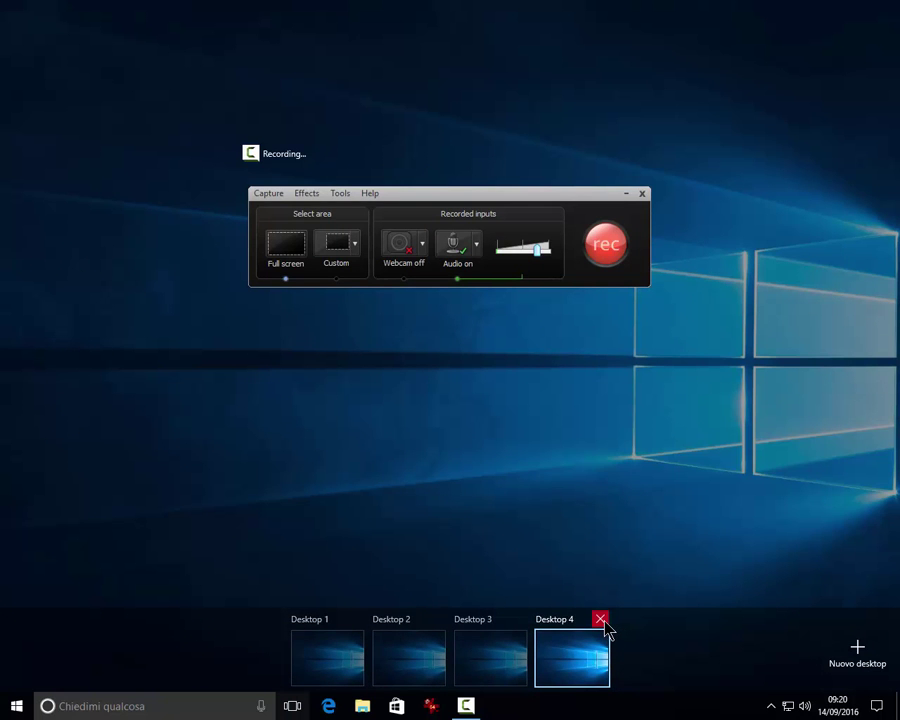
pyautogui.click(601, 620)
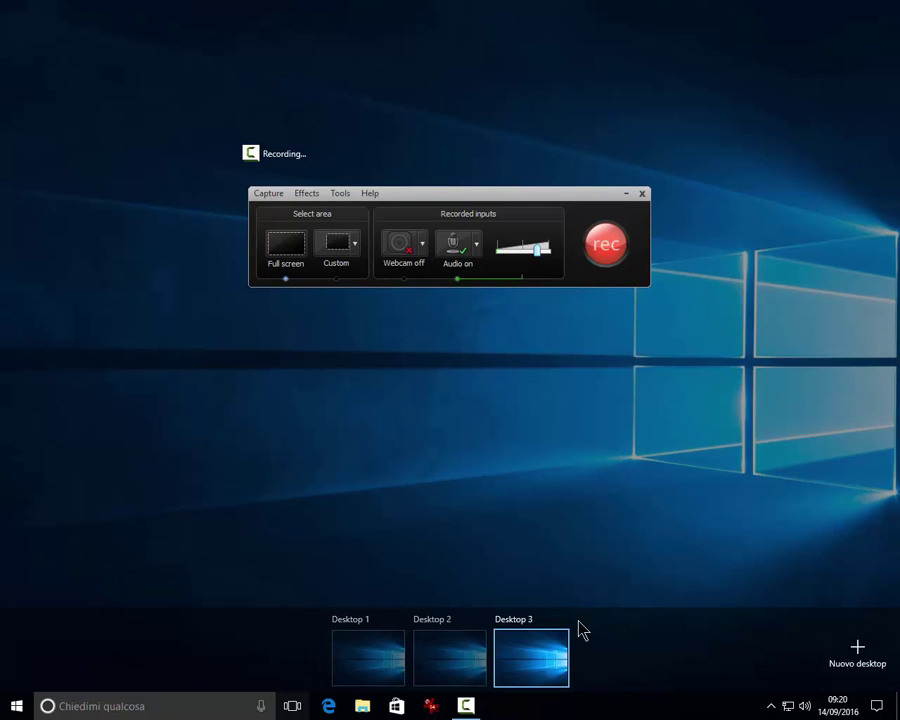
pyautogui.click(557, 619)
pyautogui.click(521, 621)
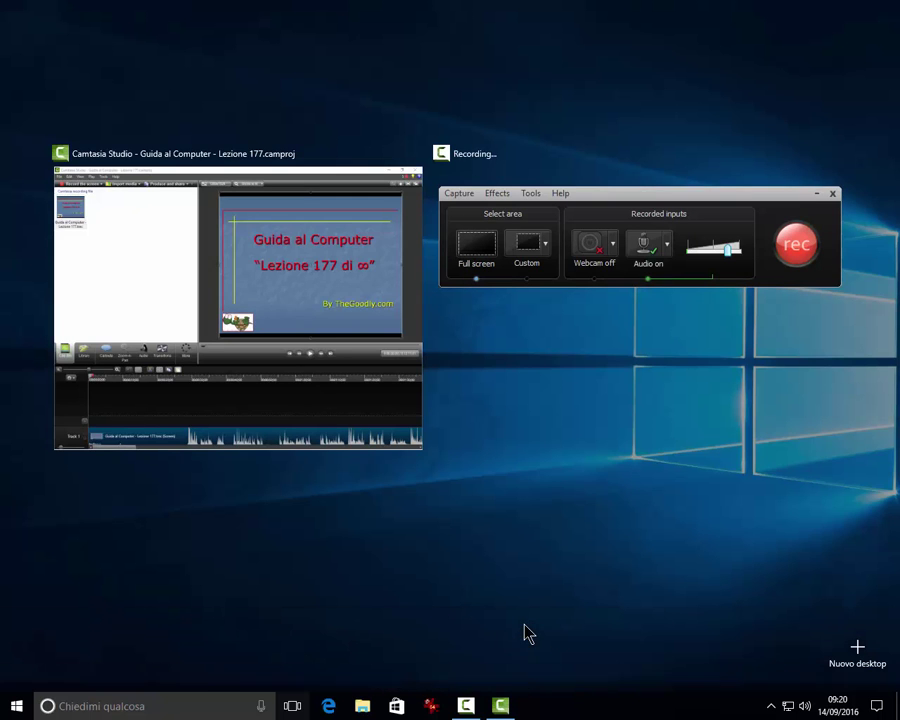
pyautogui.click(505, 640)
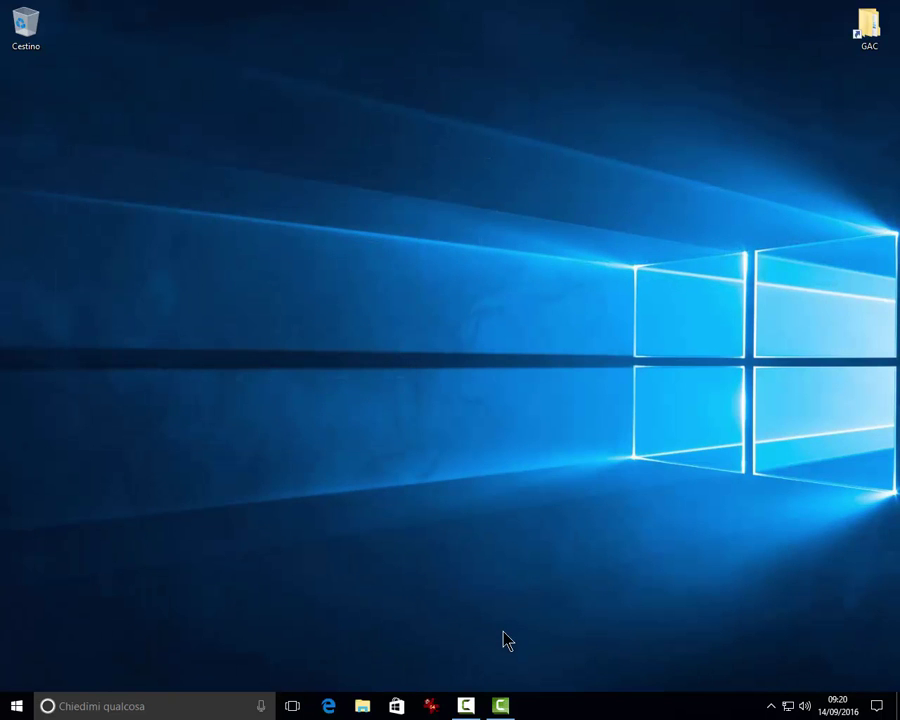
# Step: View the hidden notification area icons and the Centro notifiche, and close the notification pane
pyautogui.click(769, 707)
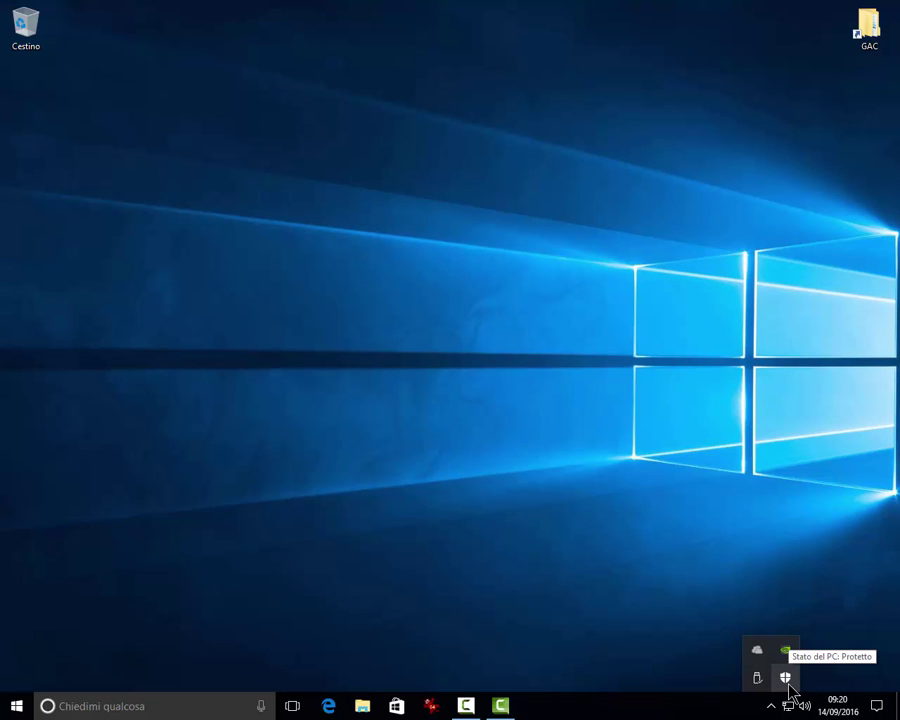
pyautogui.click(877, 706)
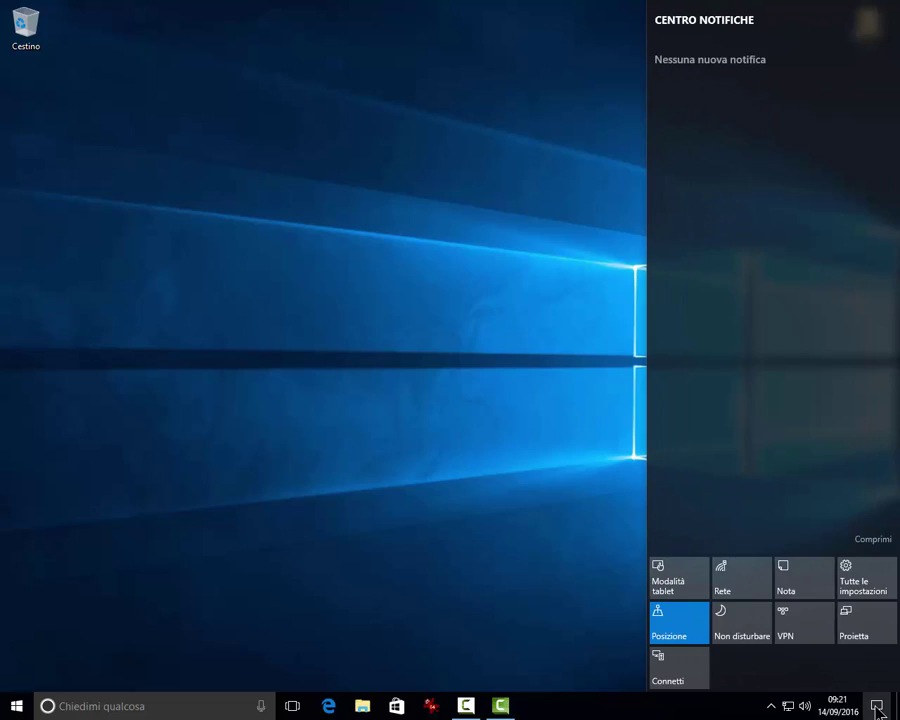
pyautogui.click(440, 565)
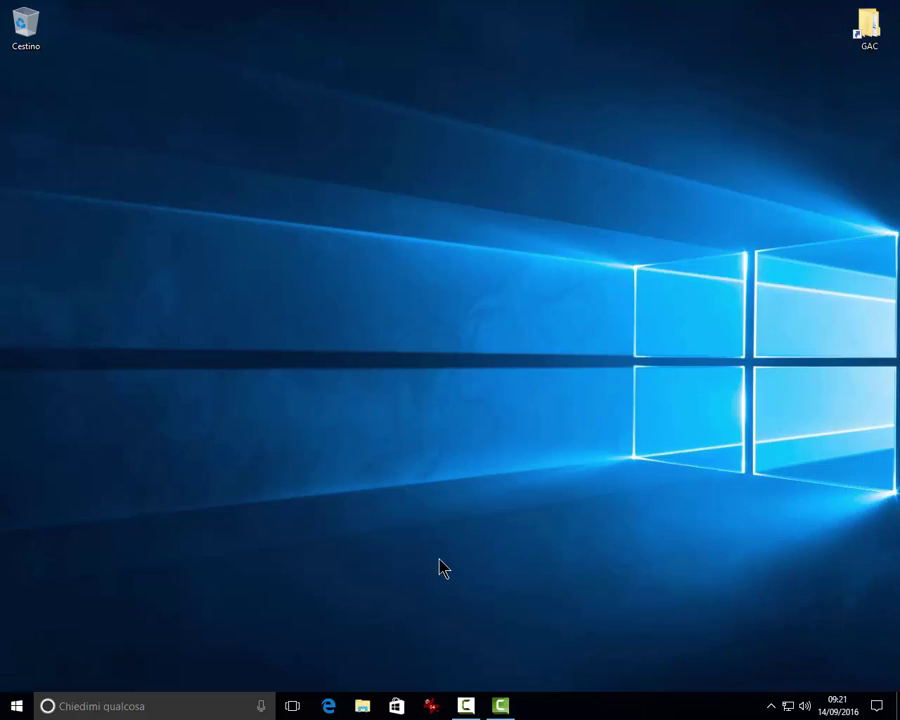